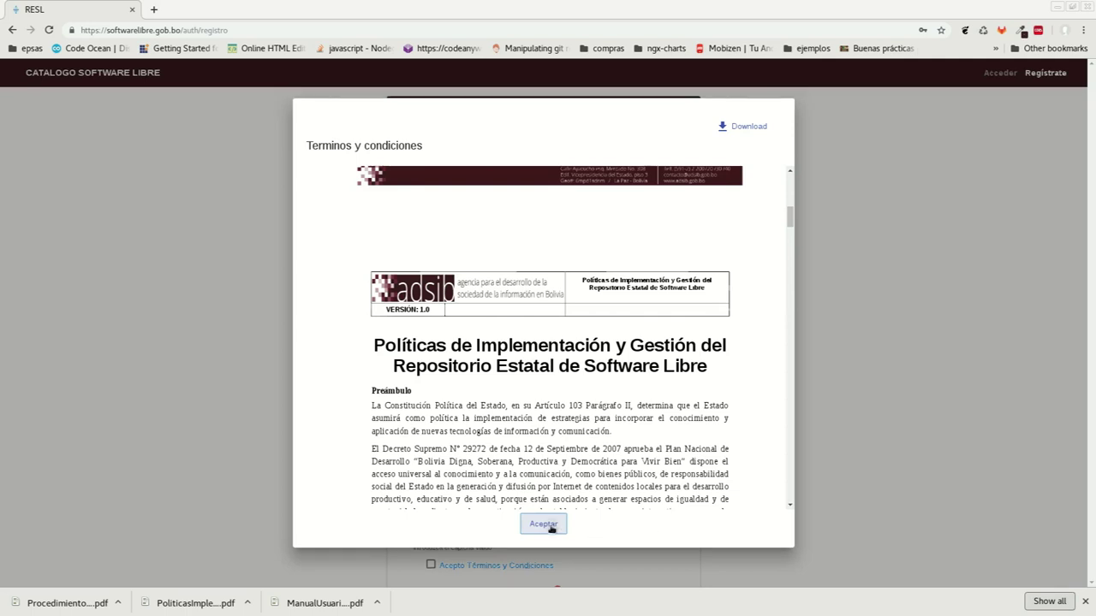
Accept the terms, then cancel the registration form to reach the Iniciar Sesión page
click(431, 565)
scroll(534, 533, down, 1)
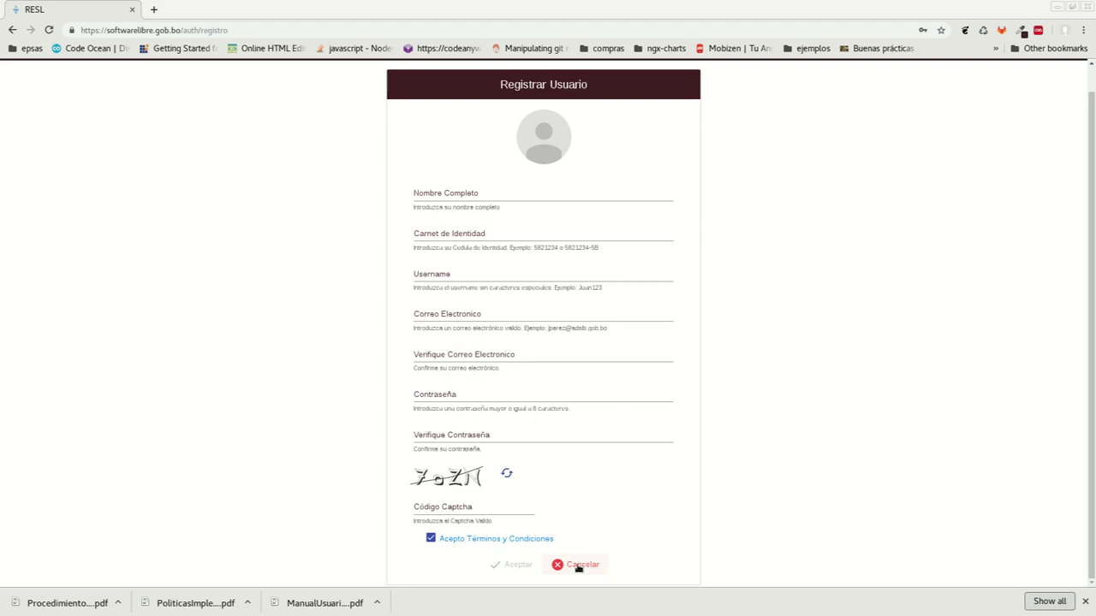
click(578, 566)
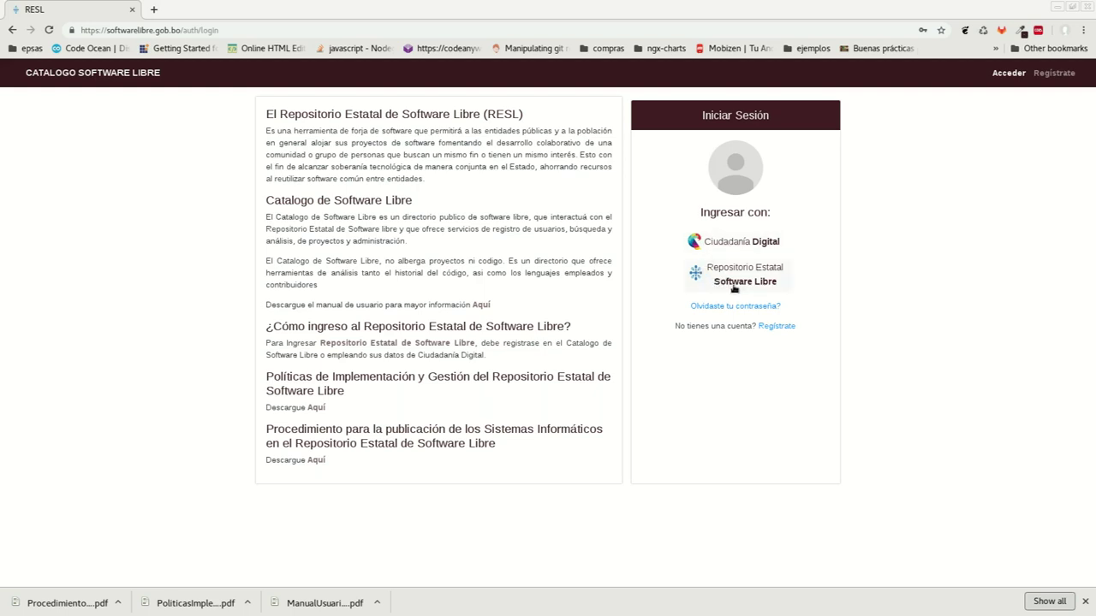
Sign in through Repositorio Estatal Software Libre with the saved GitLab credentials
click(734, 282)
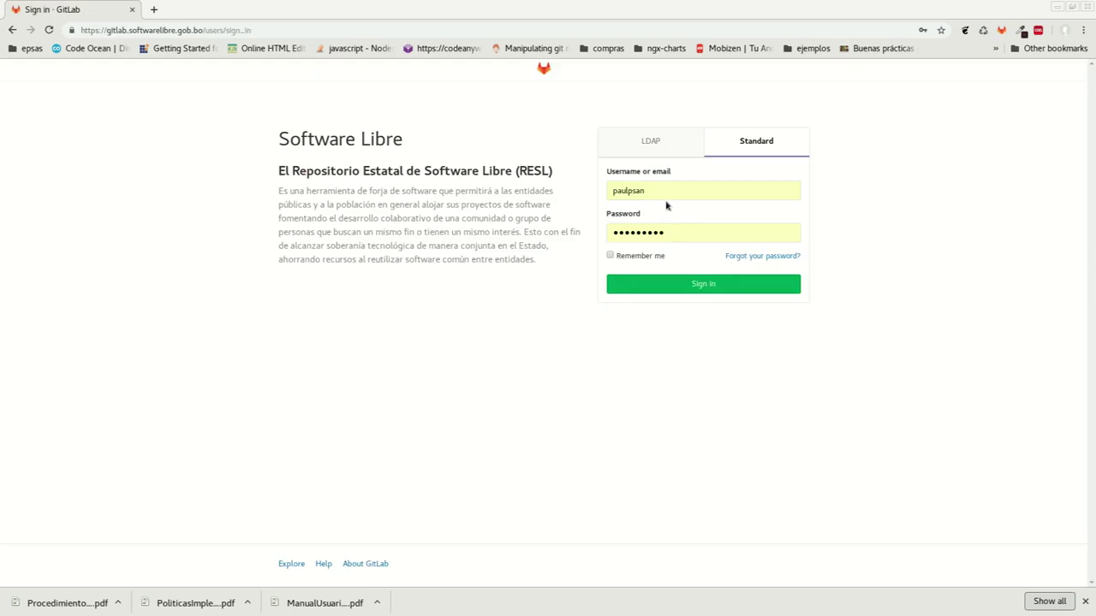
click(660, 195)
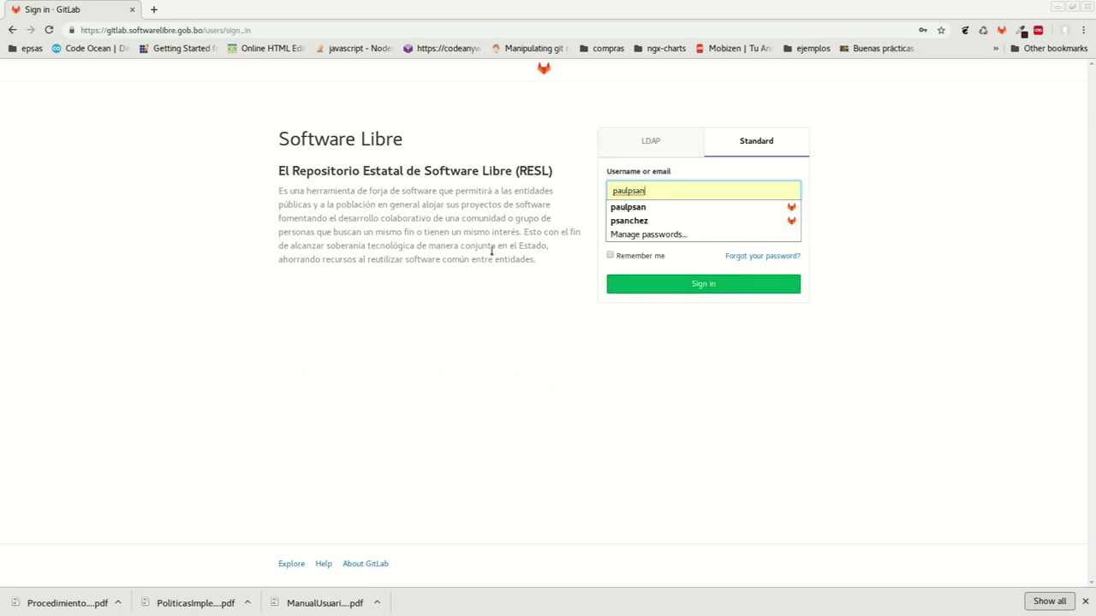
click(590, 247)
click(690, 285)
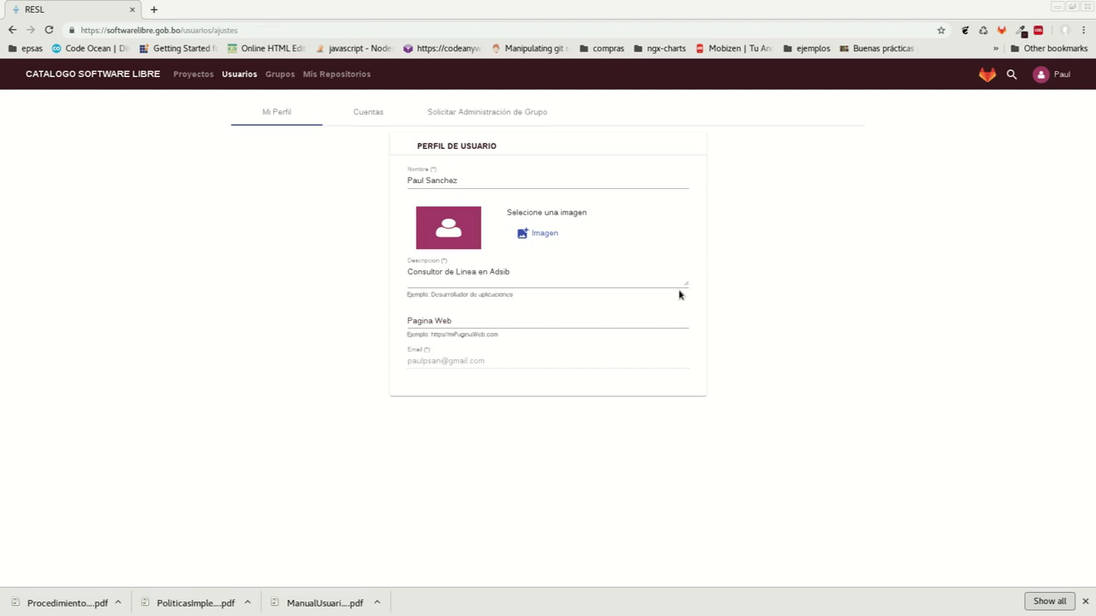
Dismiss the download bar and review the Cuentas and Solicitar Administración de Grupo sections
click(1084, 603)
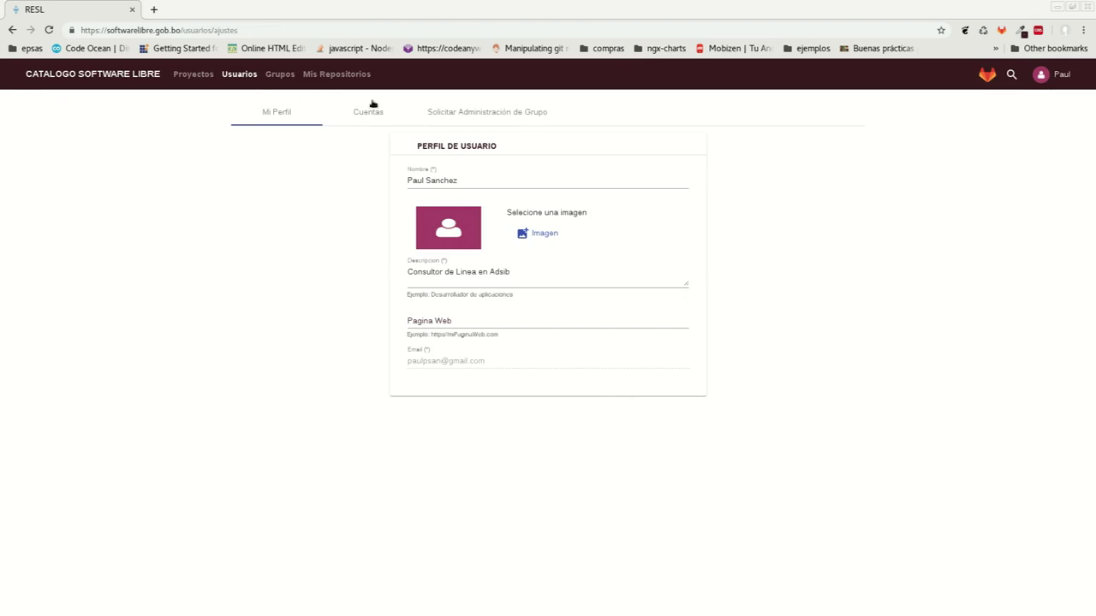
click(349, 119)
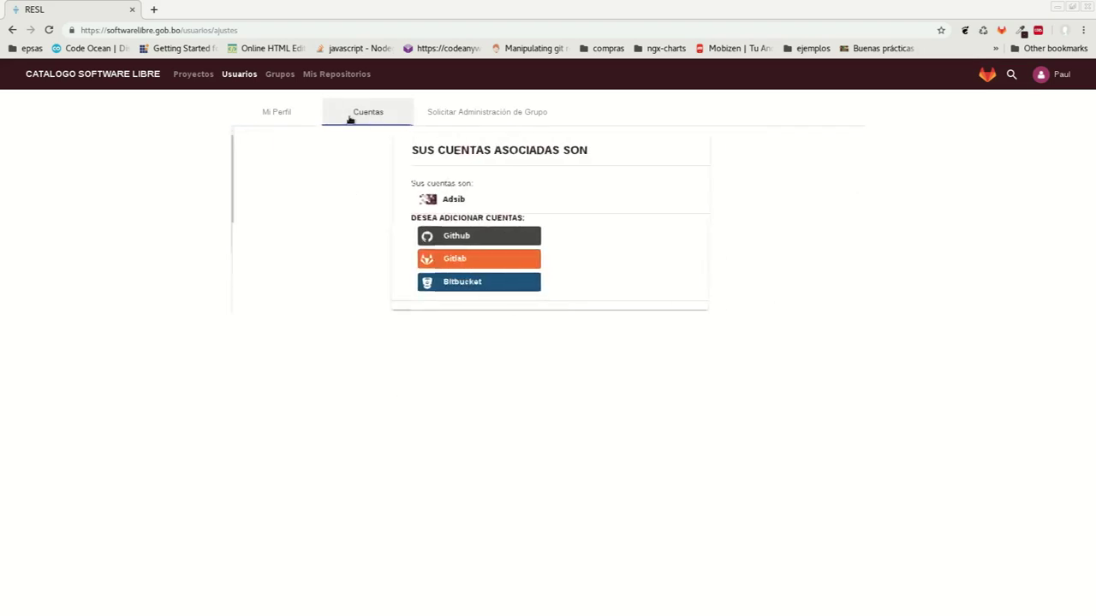
click(487, 114)
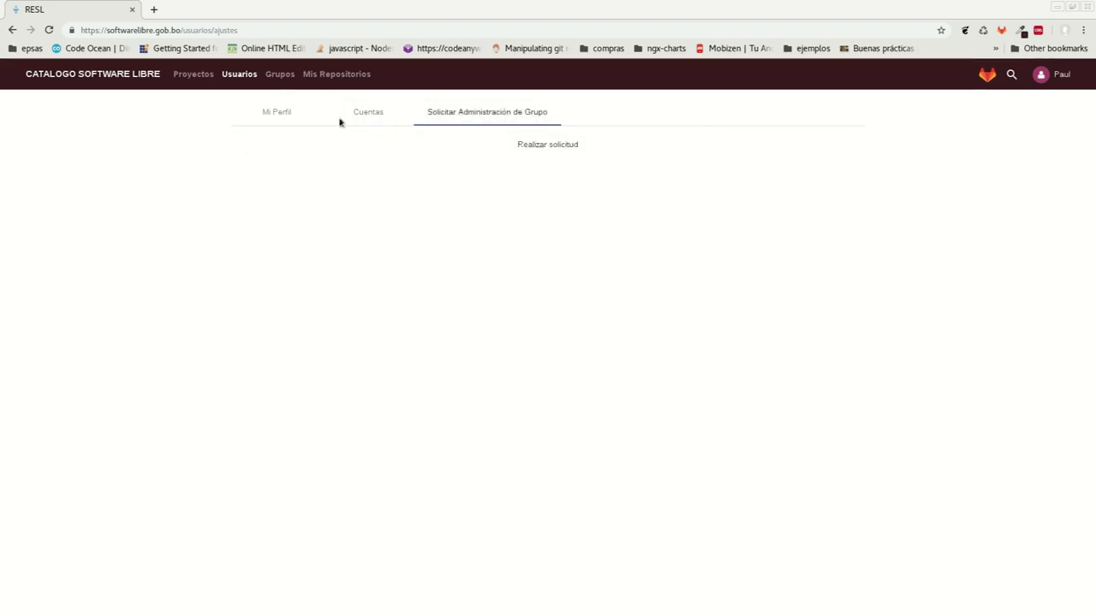
Go to the Proyectos listing from the navbar
click(181, 75)
click(239, 75)
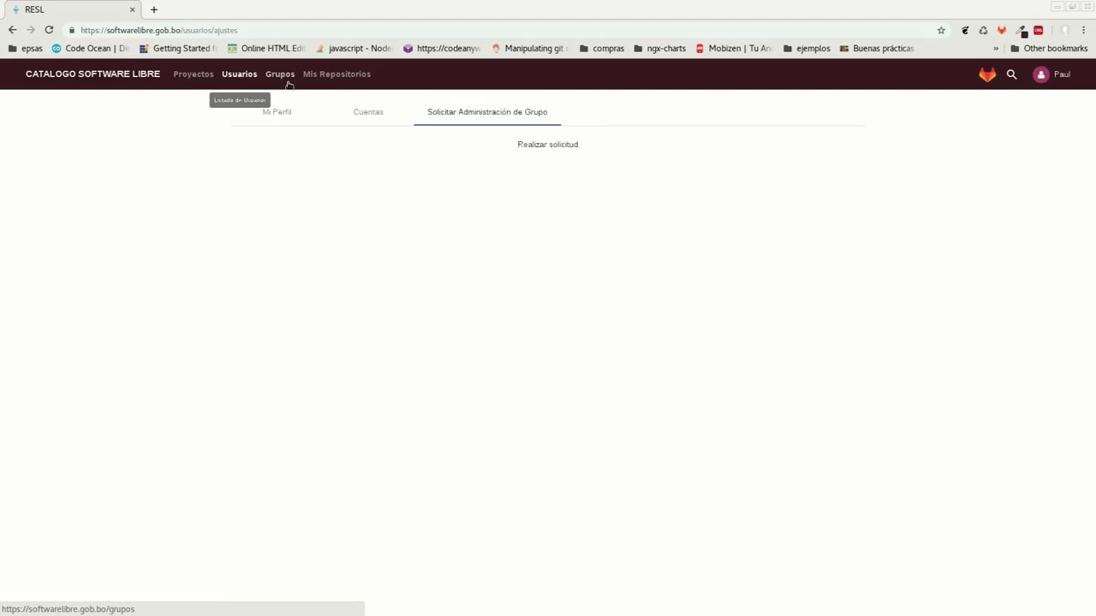
click(193, 75)
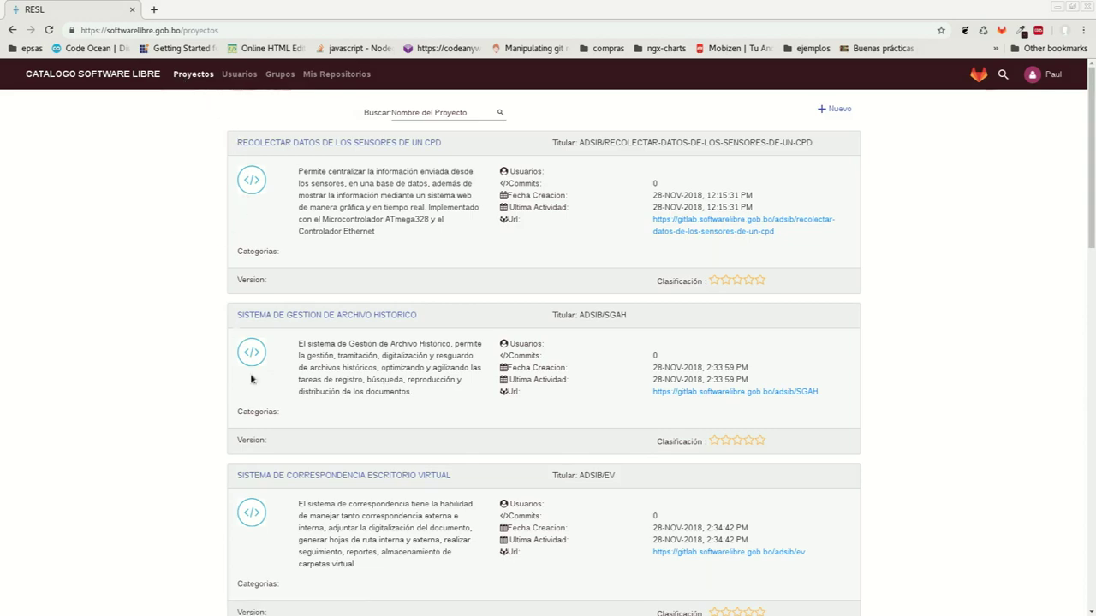
Browse the Proyectos list, then the Usuarios and Grupos directories
scroll(250, 379, down, 7)
scroll(248, 381, down, 6)
scroll(251, 380, up, 2)
scroll(252, 379, up, 10)
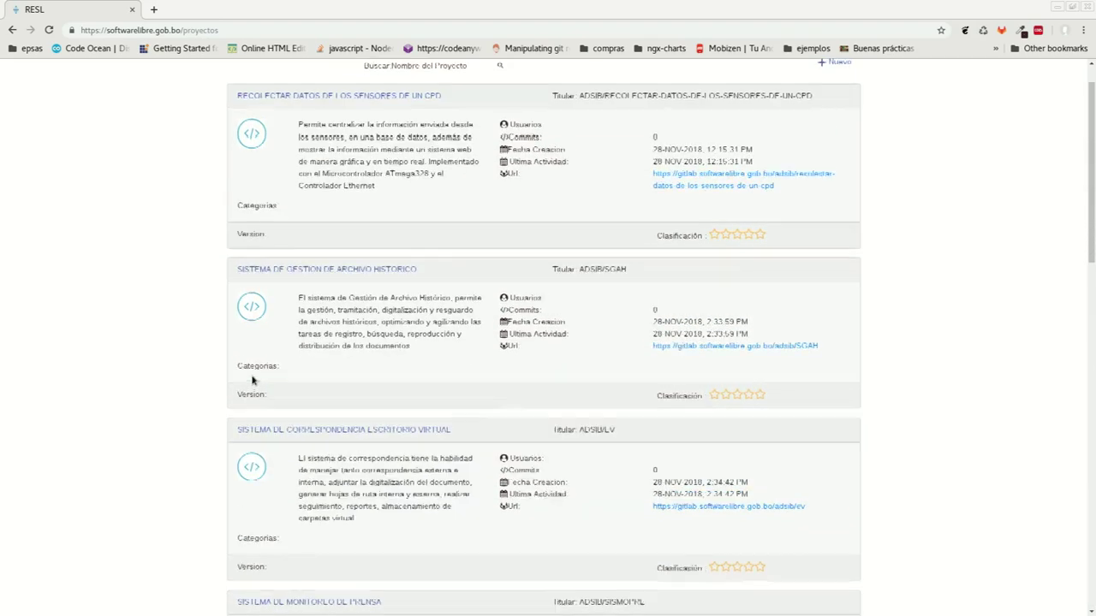
click(239, 74)
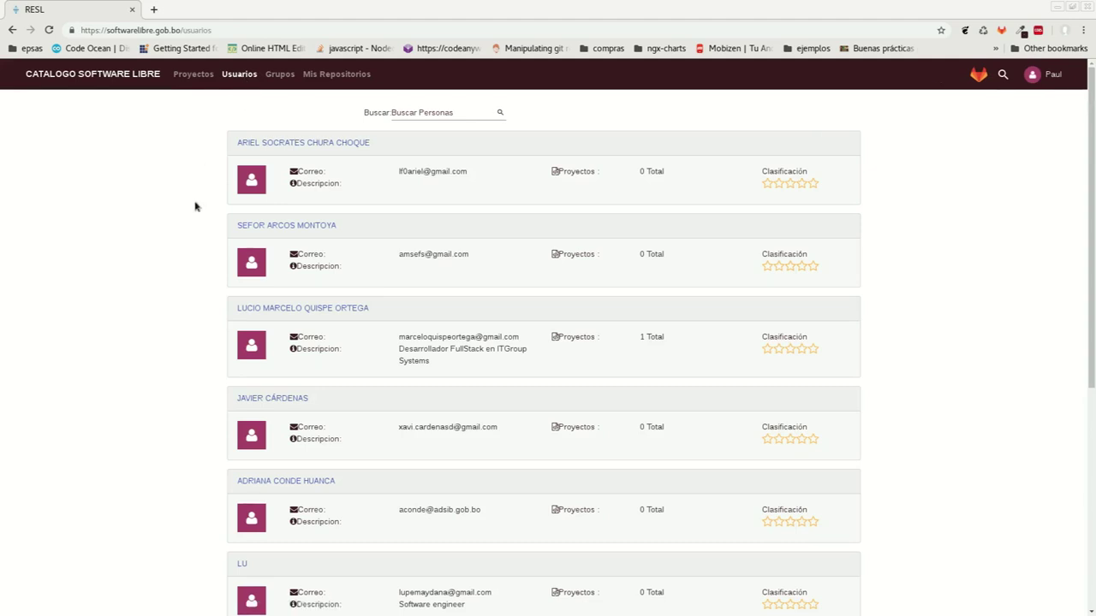
scroll(128, 296, down, 1)
scroll(128, 296, up, 1)
click(280, 74)
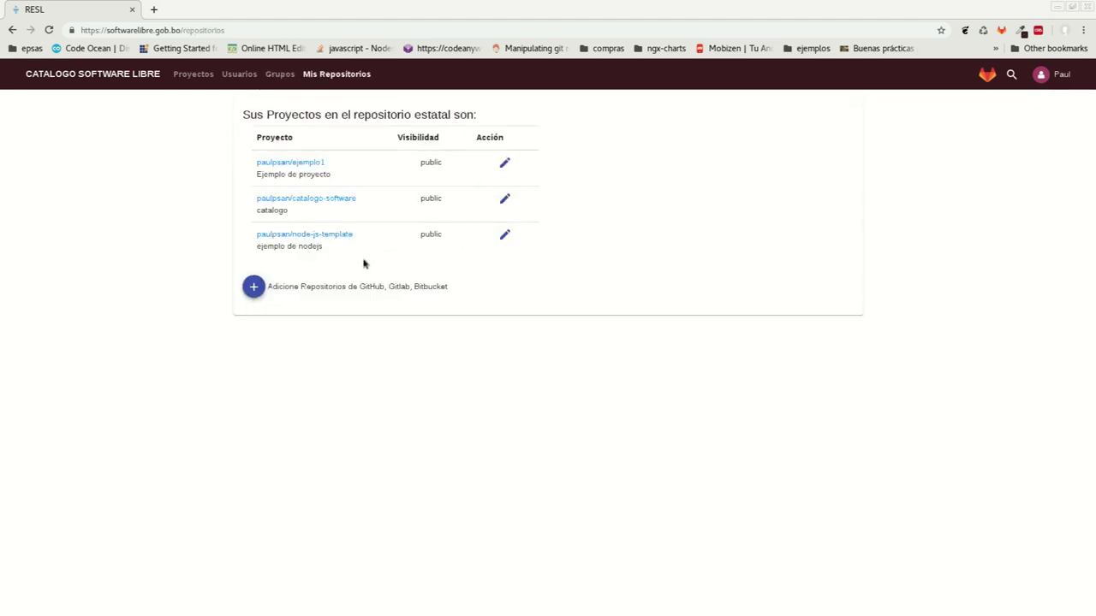
Check GitLab lists ejemplo1, catalogo-software and node-js-template, then close it and open RESL search
click(987, 75)
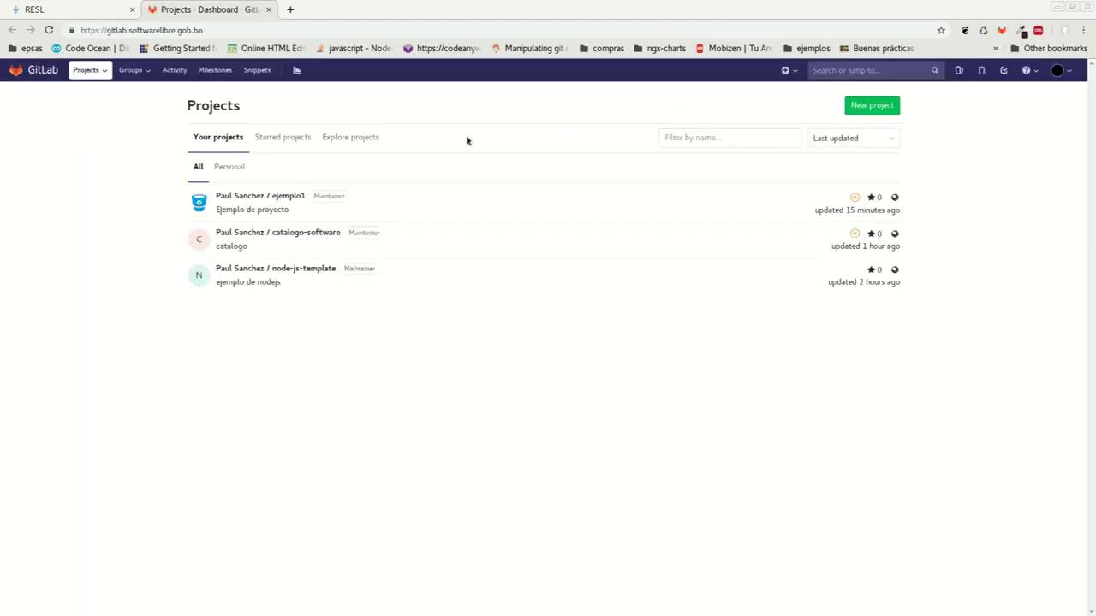
click(268, 9)
click(1012, 74)
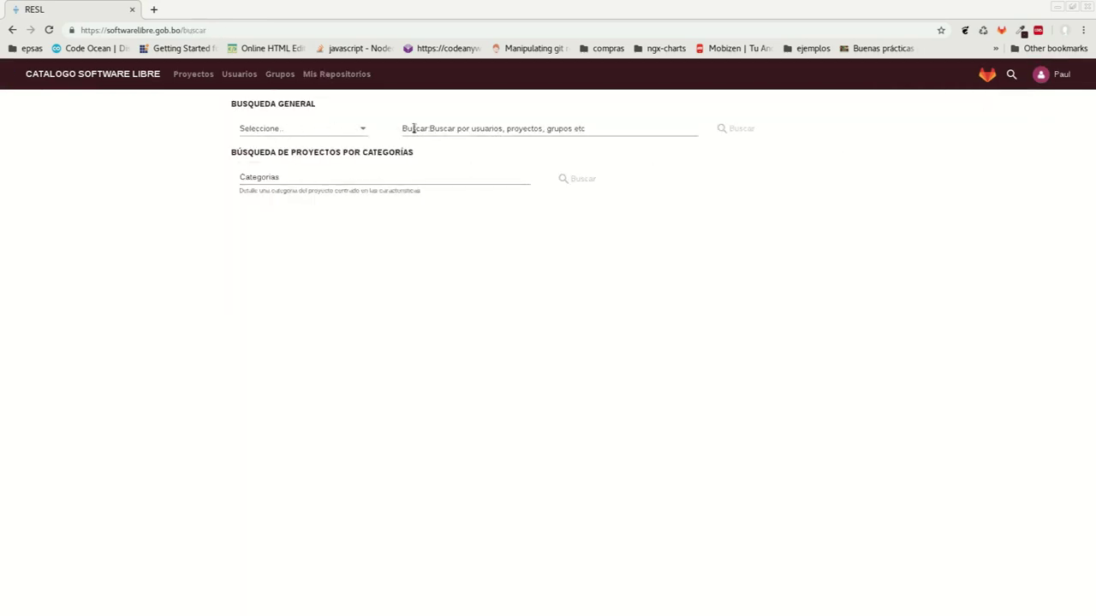
Try the general search field and its category dropdown without choosing anything
click(447, 130)
click(325, 130)
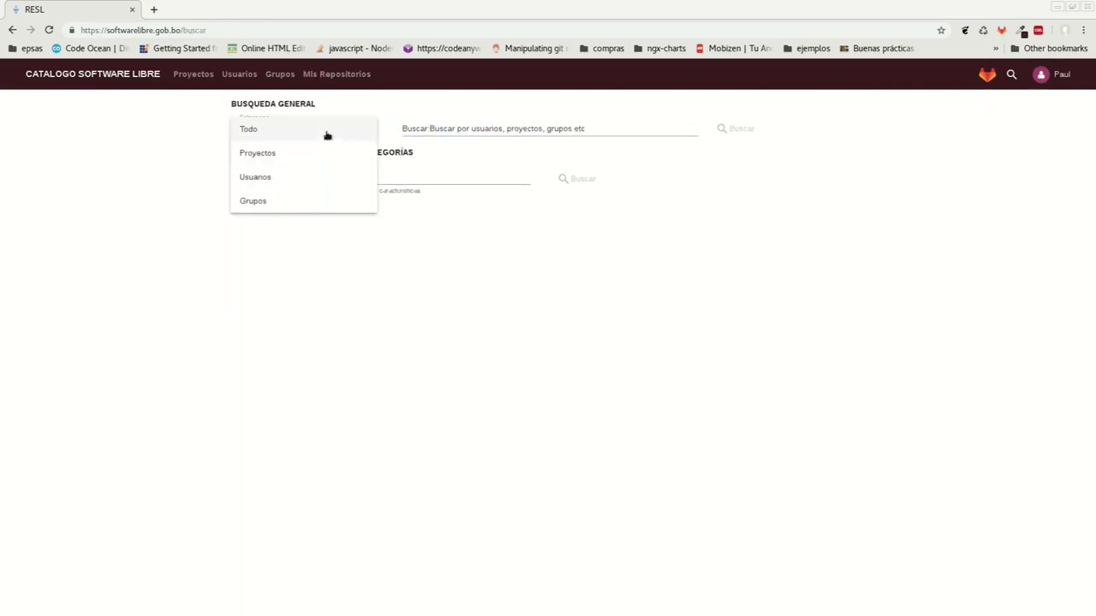
click(596, 128)
click(596, 128)
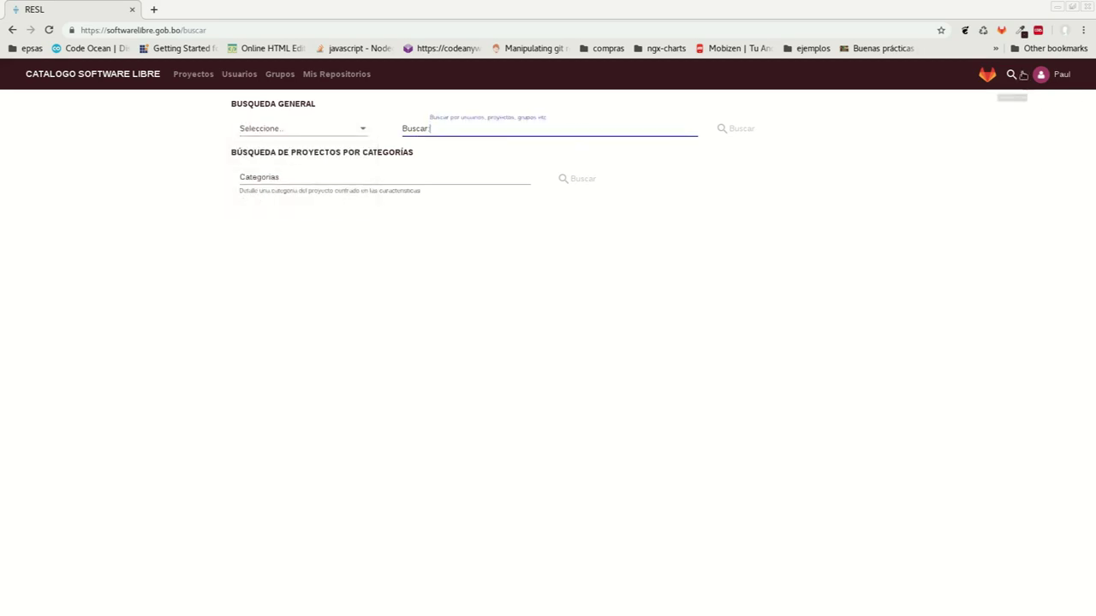
View Mi Perfil and Ajustes from the account menu, then return to Proyectos
click(1056, 76)
click(1059, 135)
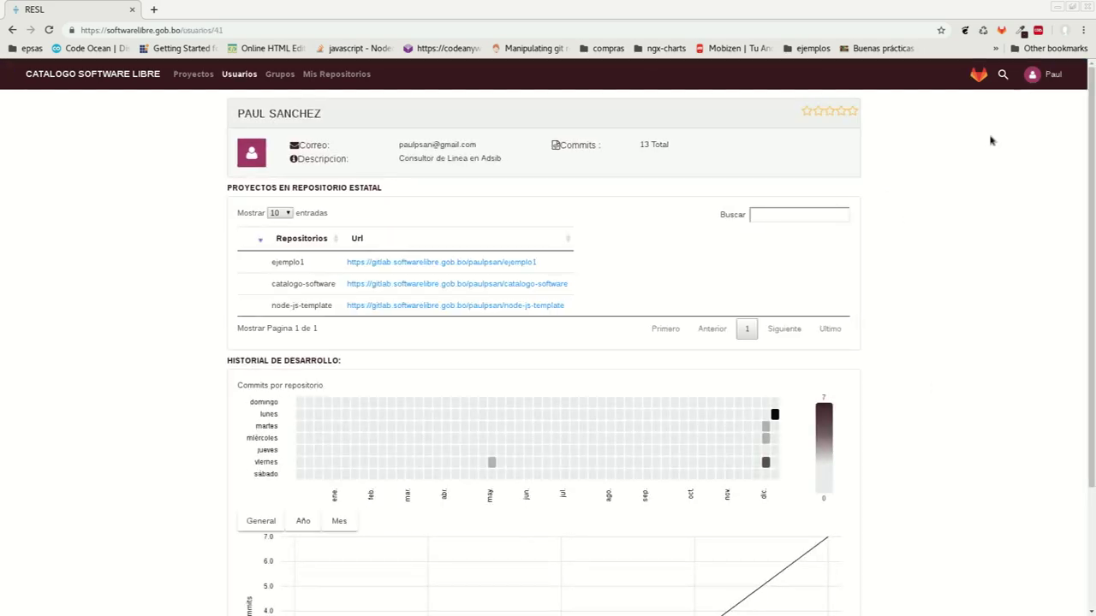
click(1036, 76)
click(1039, 161)
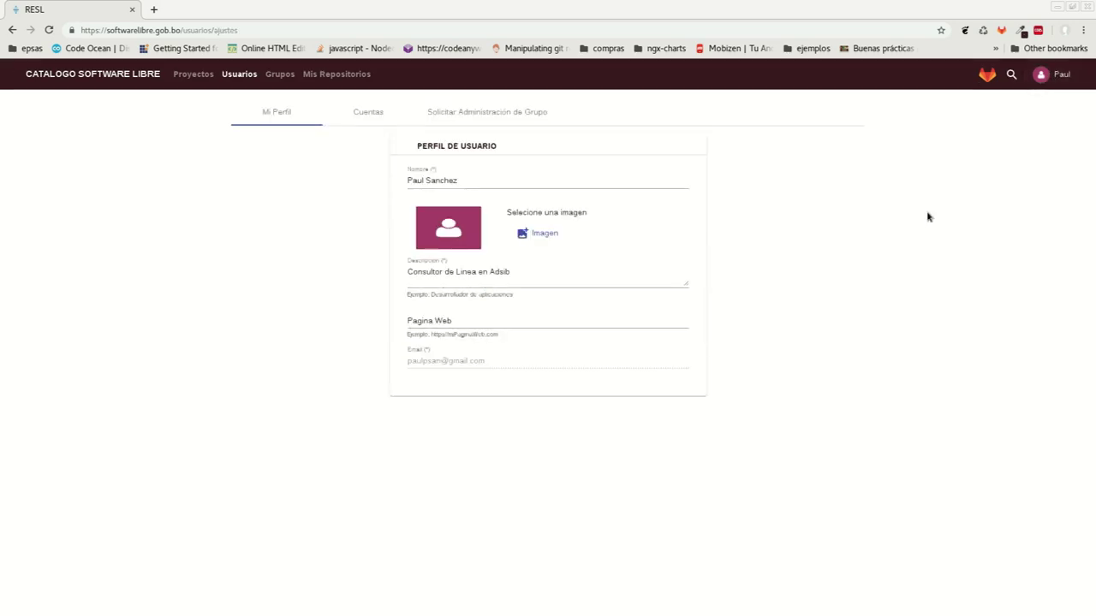
click(1069, 84)
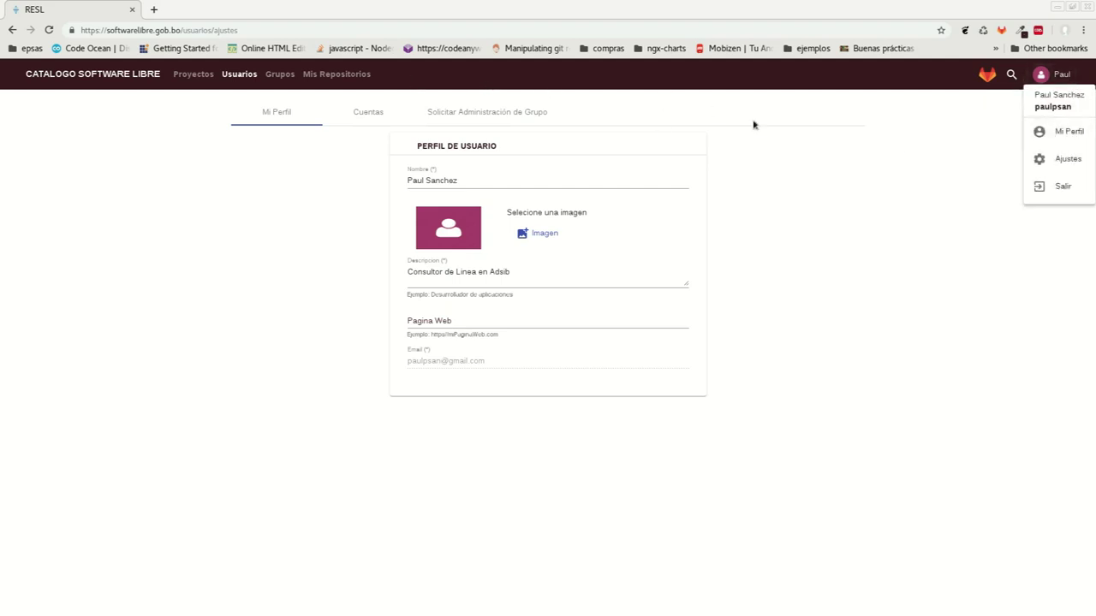
click(842, 173)
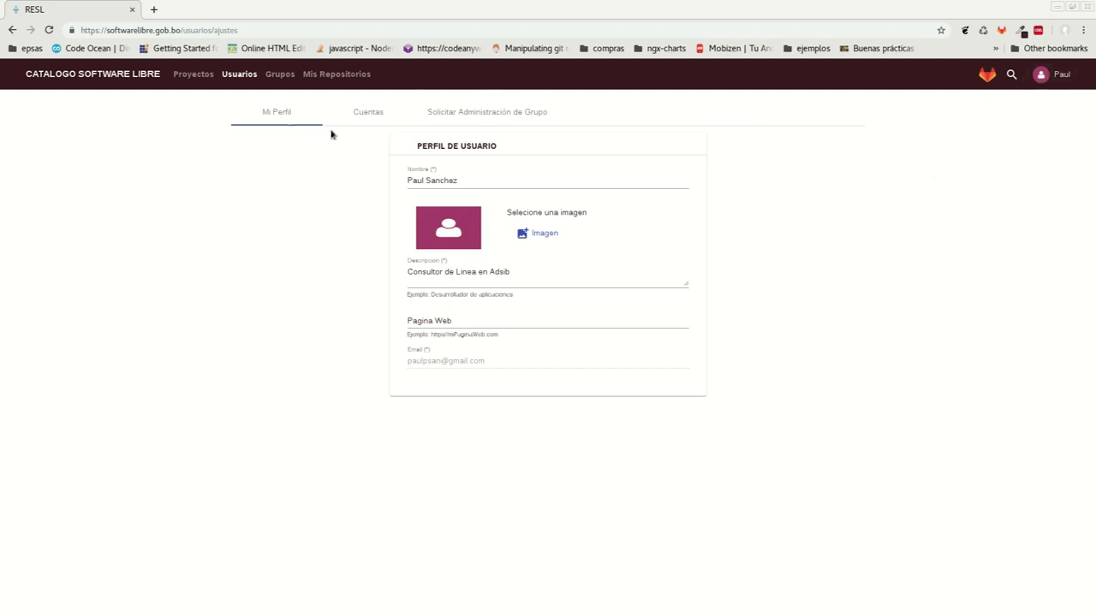
click(194, 75)
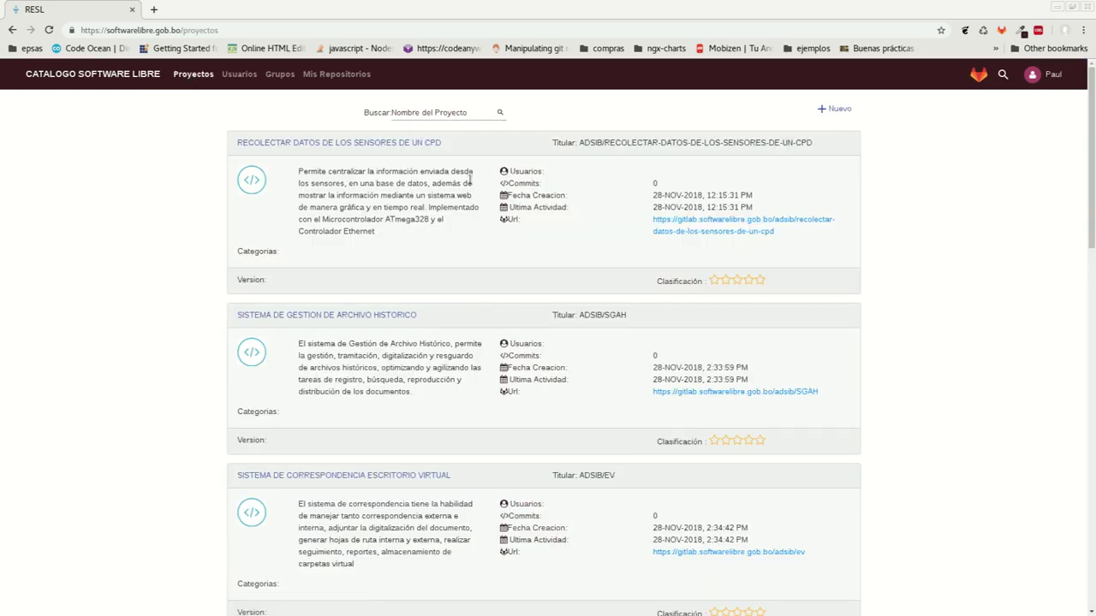
Start a new project named prueba2 and pick an image for it
click(829, 110)
click(475, 151)
text(prueba2)
key(Tab)
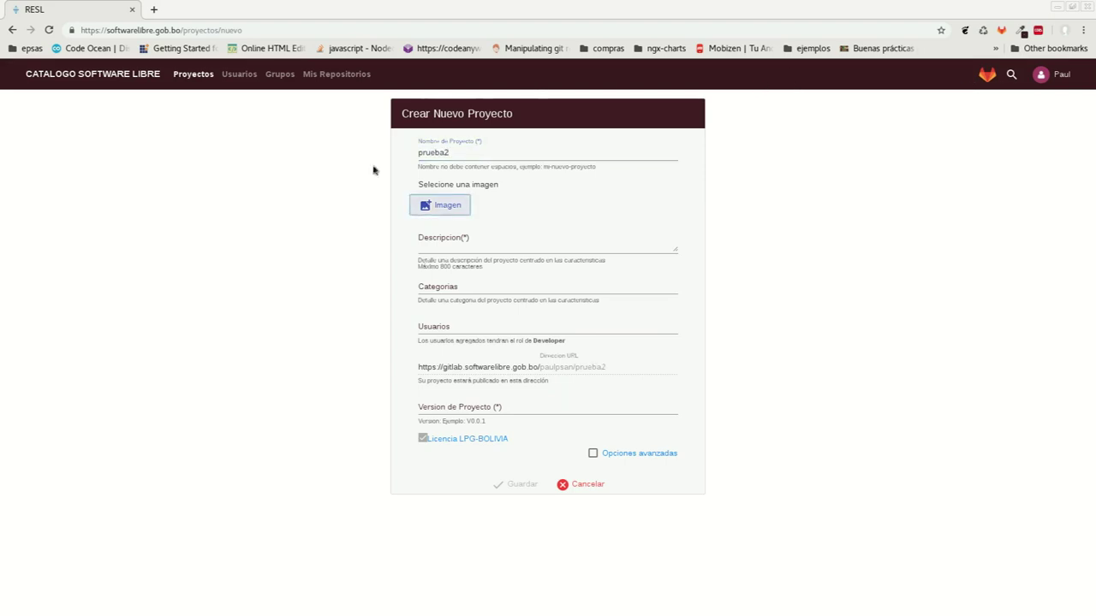
click(432, 205)
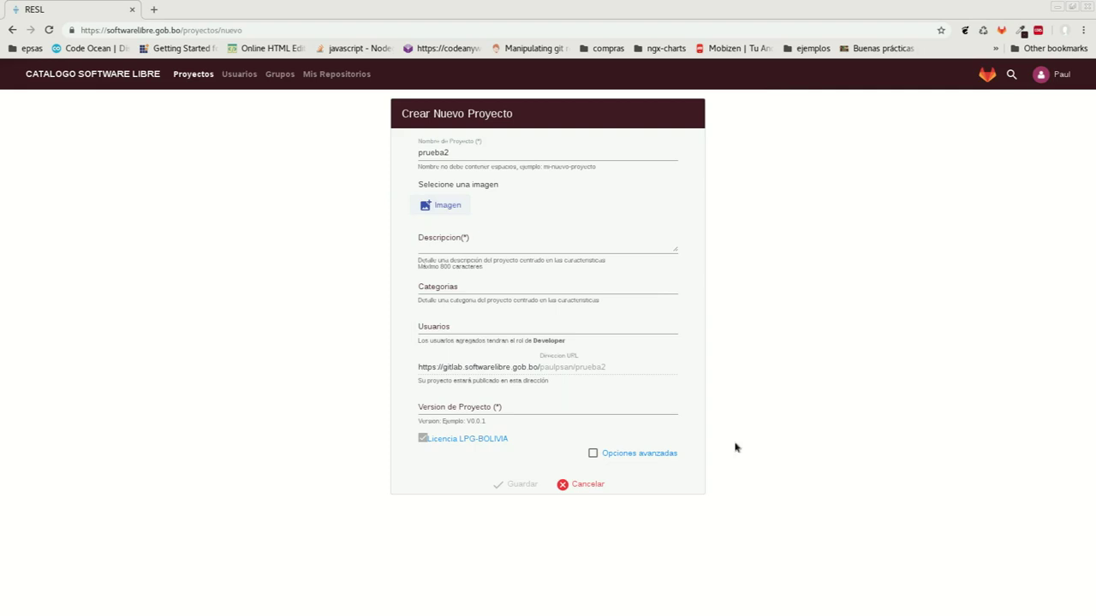
Add description prueba2, category Control de Personal and version v.0.1
click(455, 250)
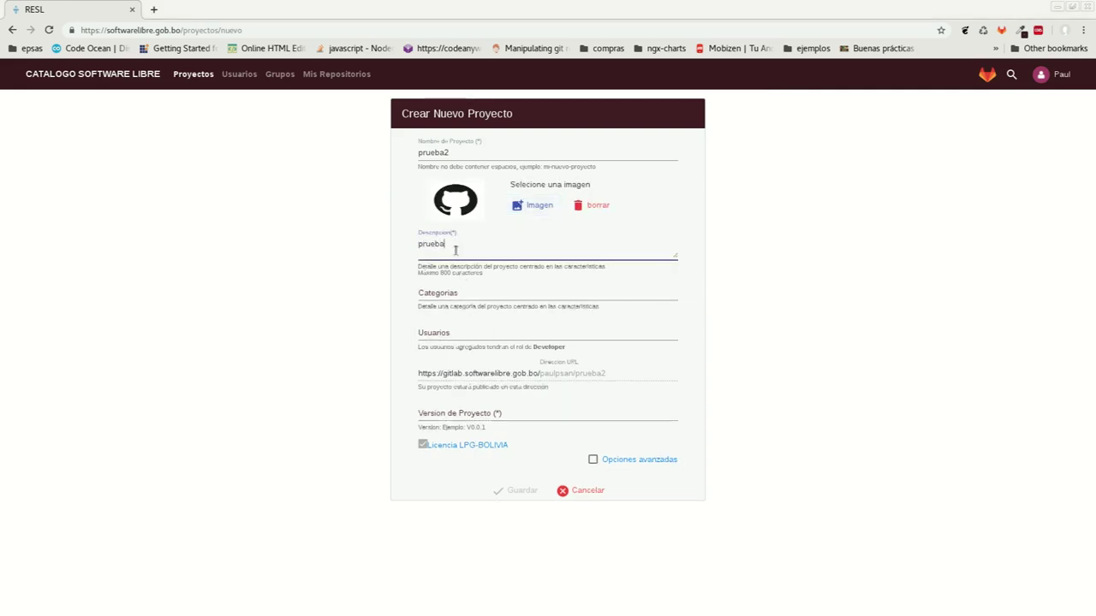
key(Tab)
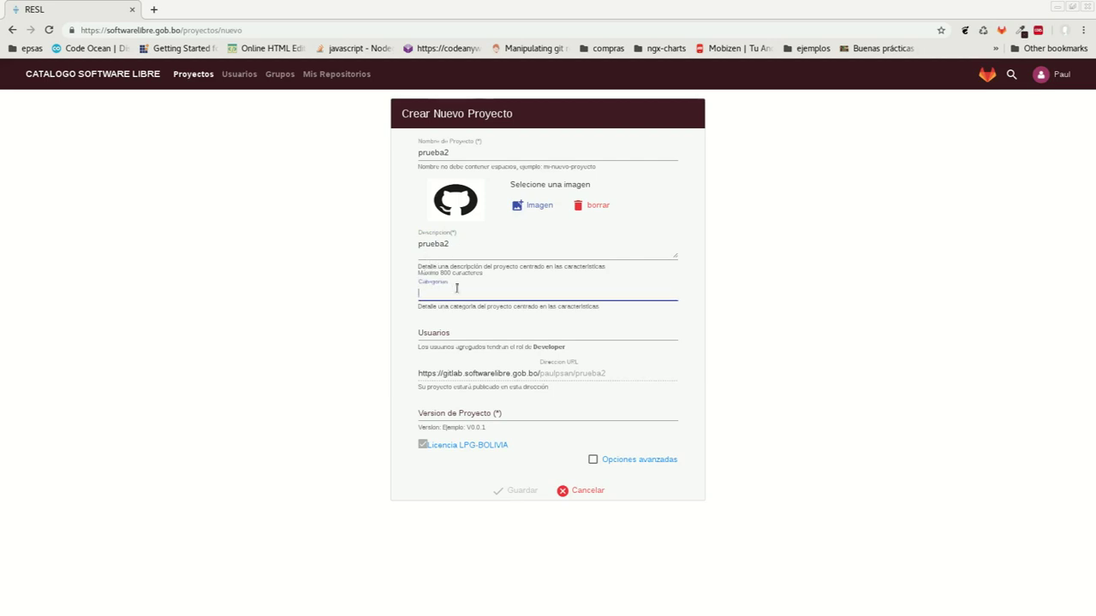
text(e)
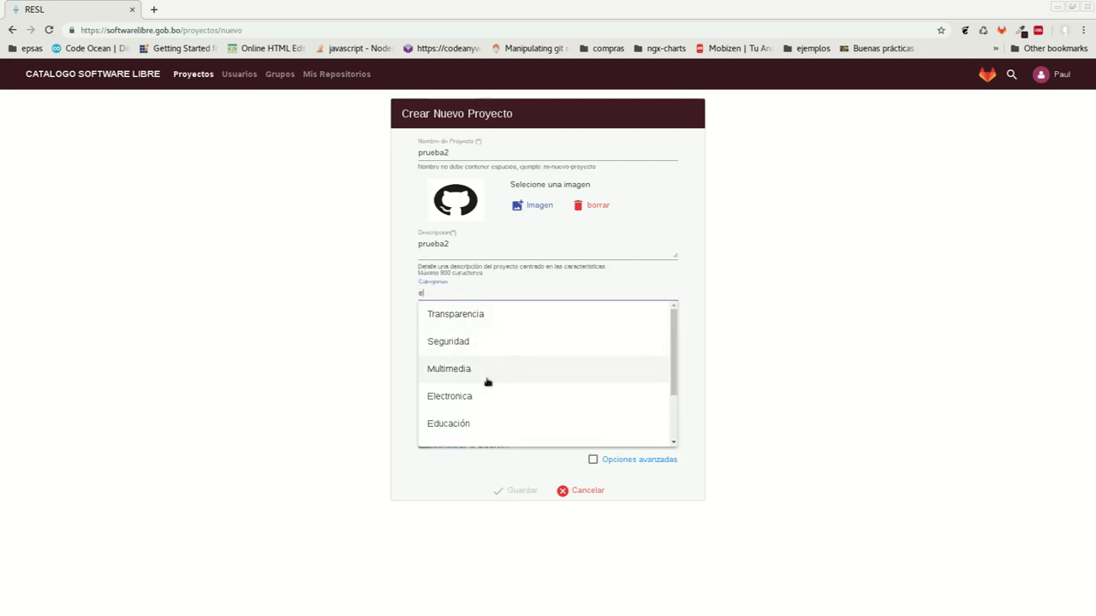
scroll(488, 385, down, 1)
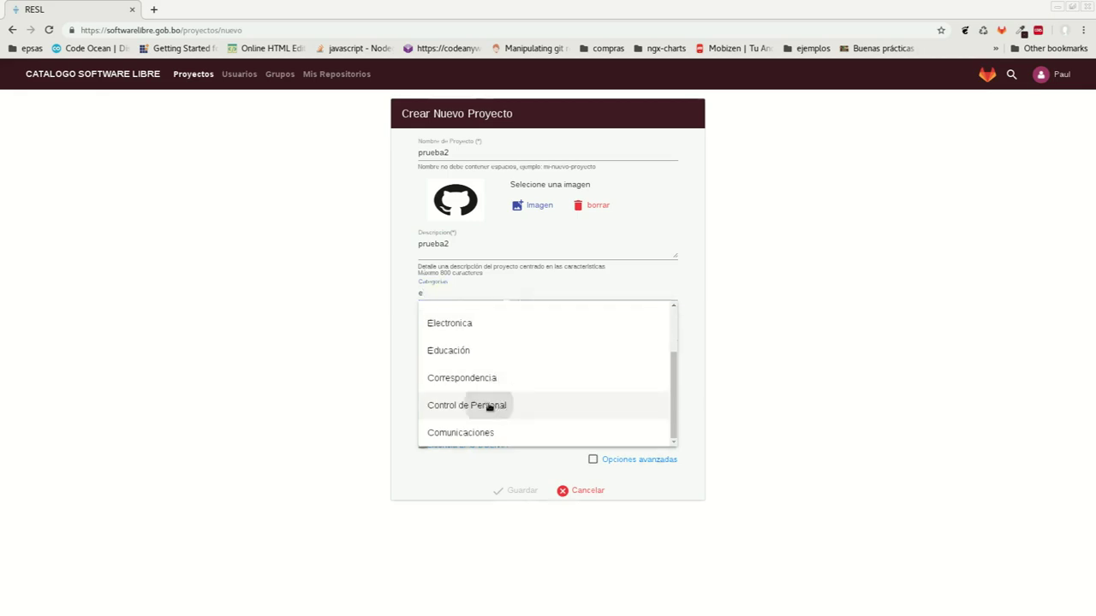
click(488, 406)
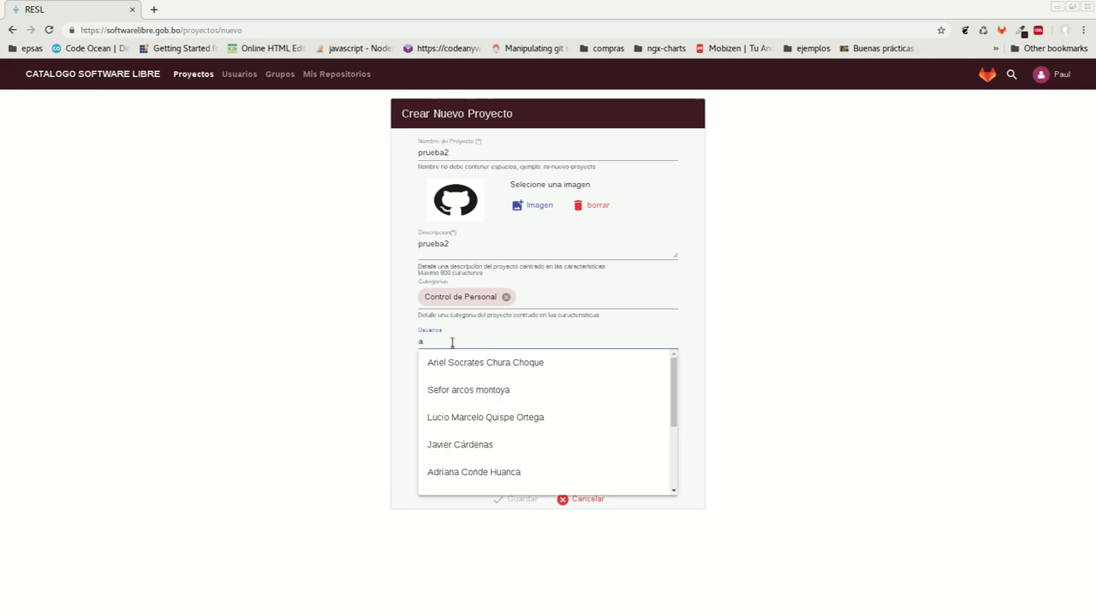
key(Down)
key(Down)
key(Down)
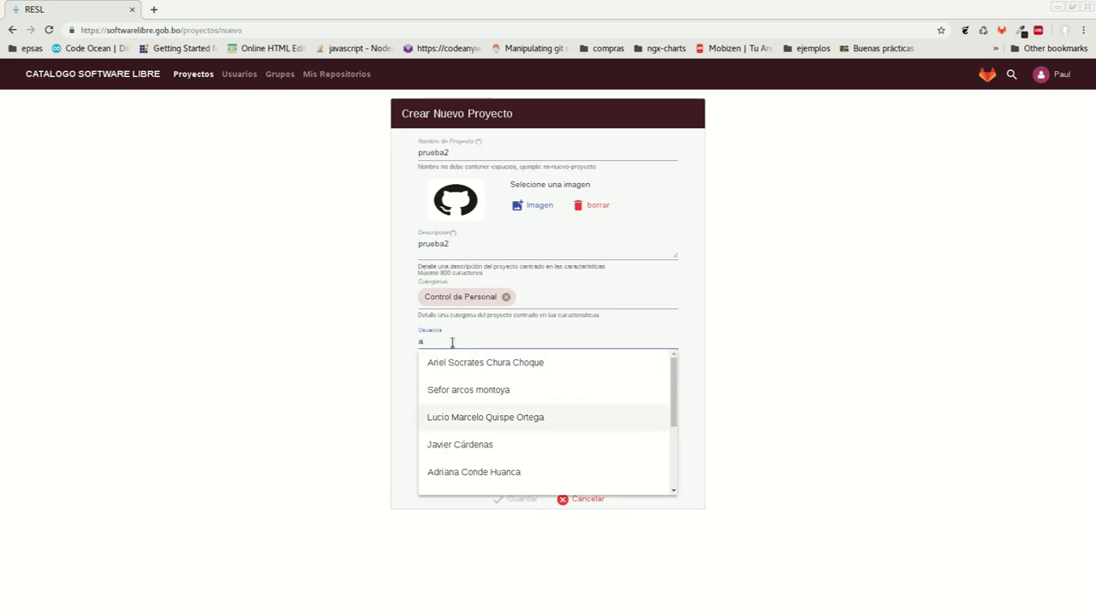
click(406, 340)
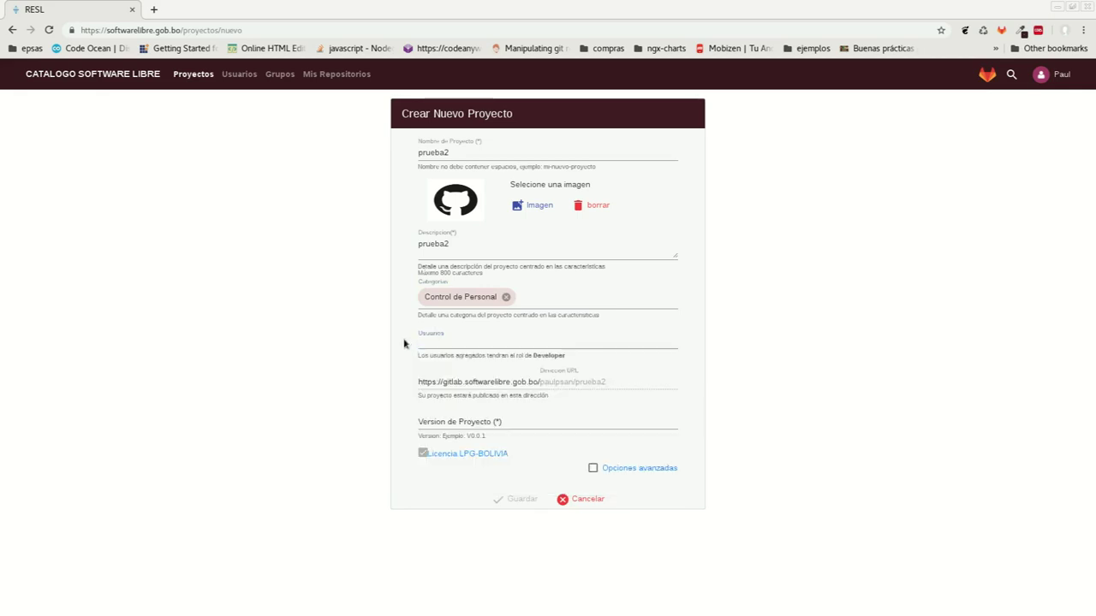
click(457, 420)
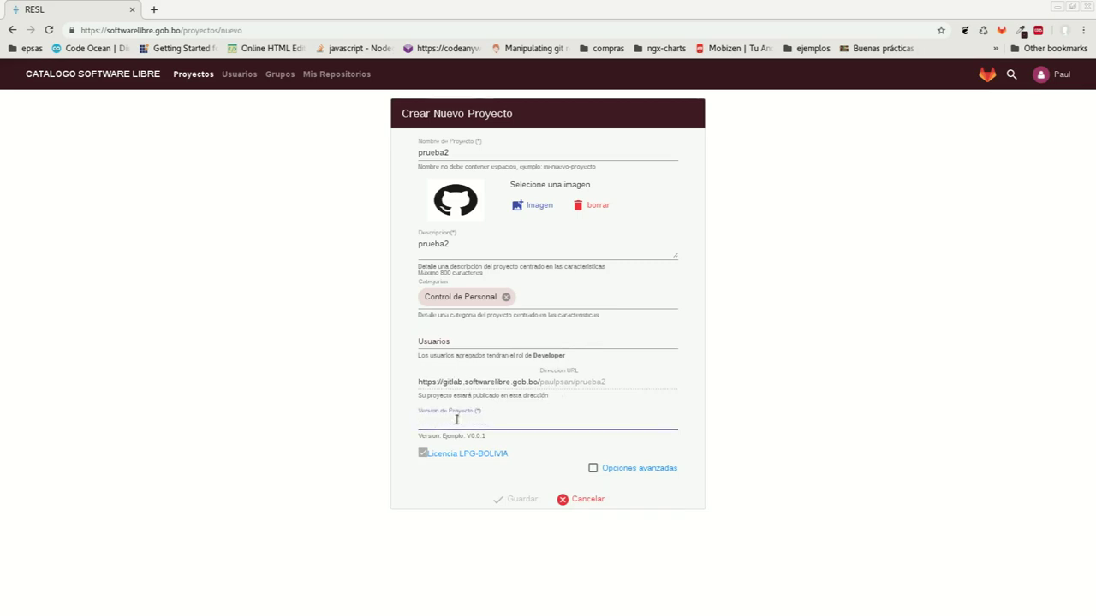
text(v.0.1)
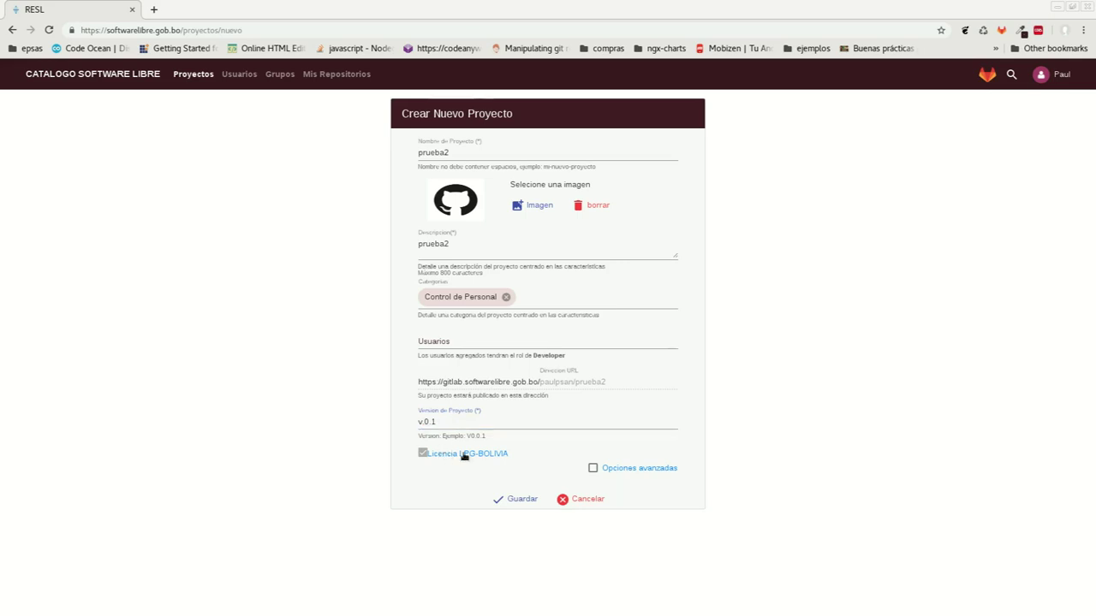
Read and accept the Licencia LPG-BOLIVIA terms
click(463, 454)
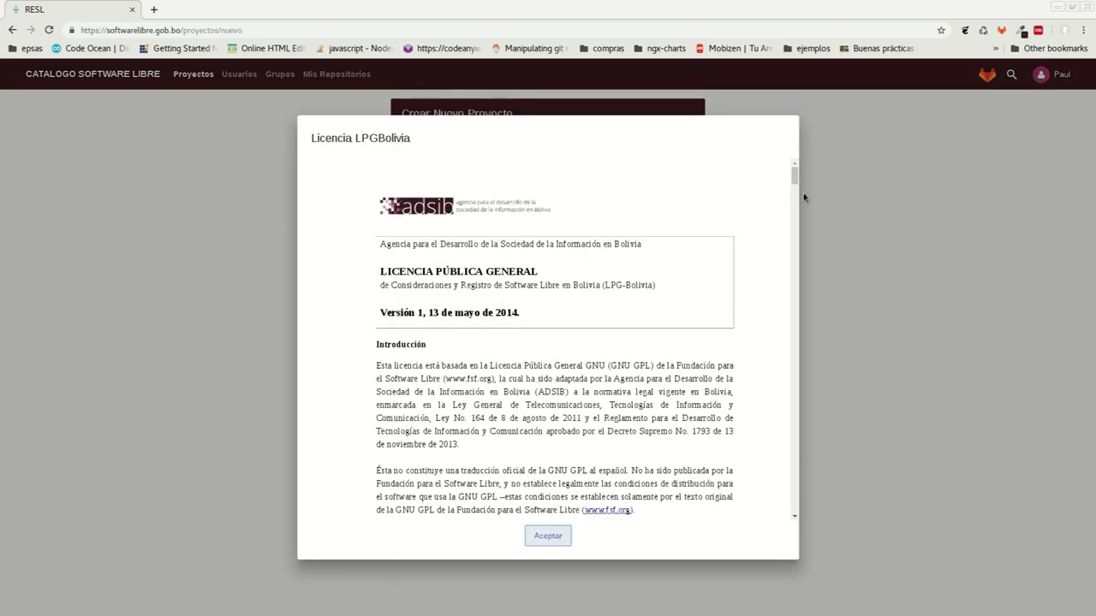
mouse_move(795, 177)
mouse_down()
mouse_move(794, 199)
mouse_move(794, 174)
mouse_up()
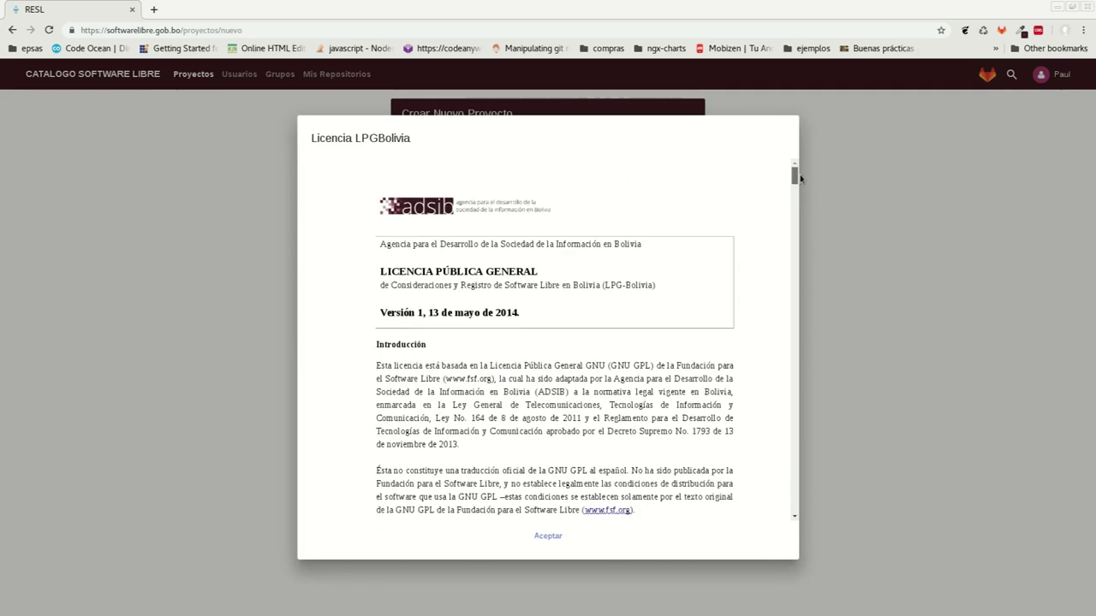
click(549, 536)
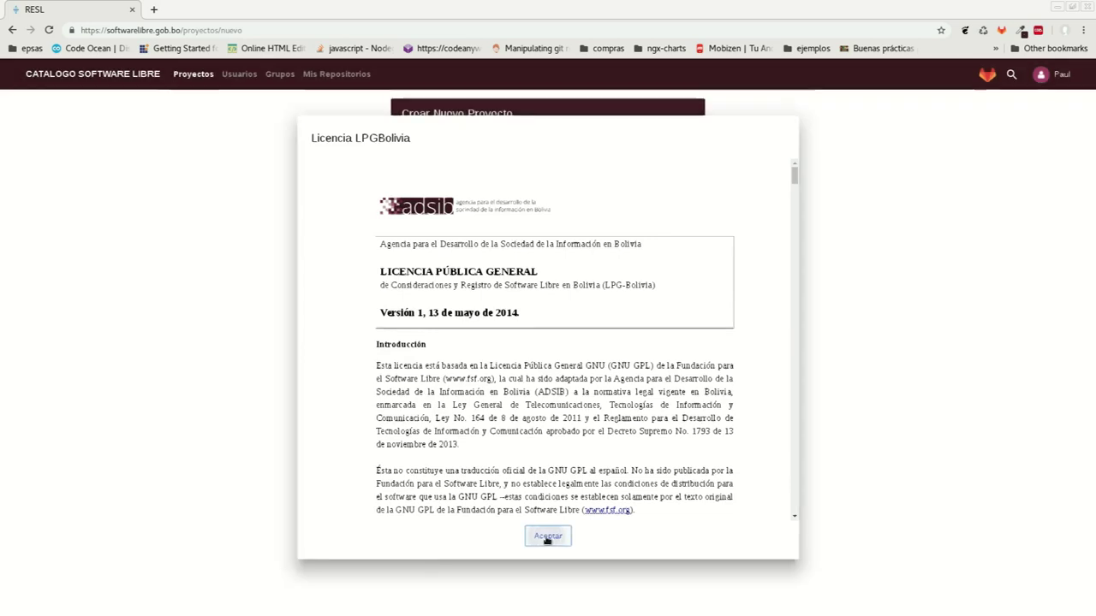
Enable Opciones avanzadas, leave operating systems empty, and save prueba2
click(632, 468)
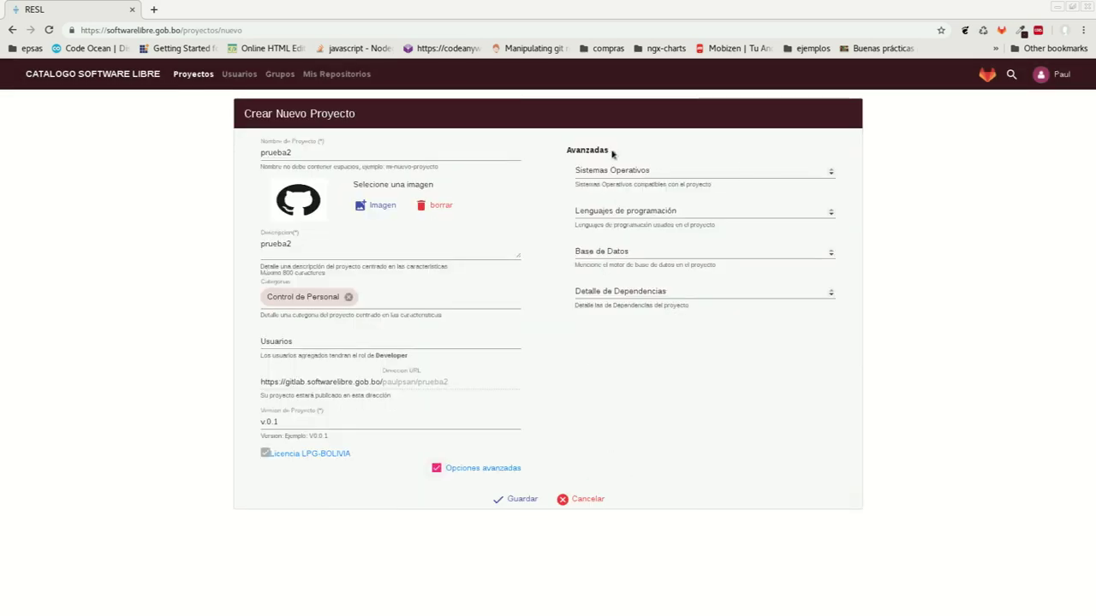
click(592, 170)
click(546, 199)
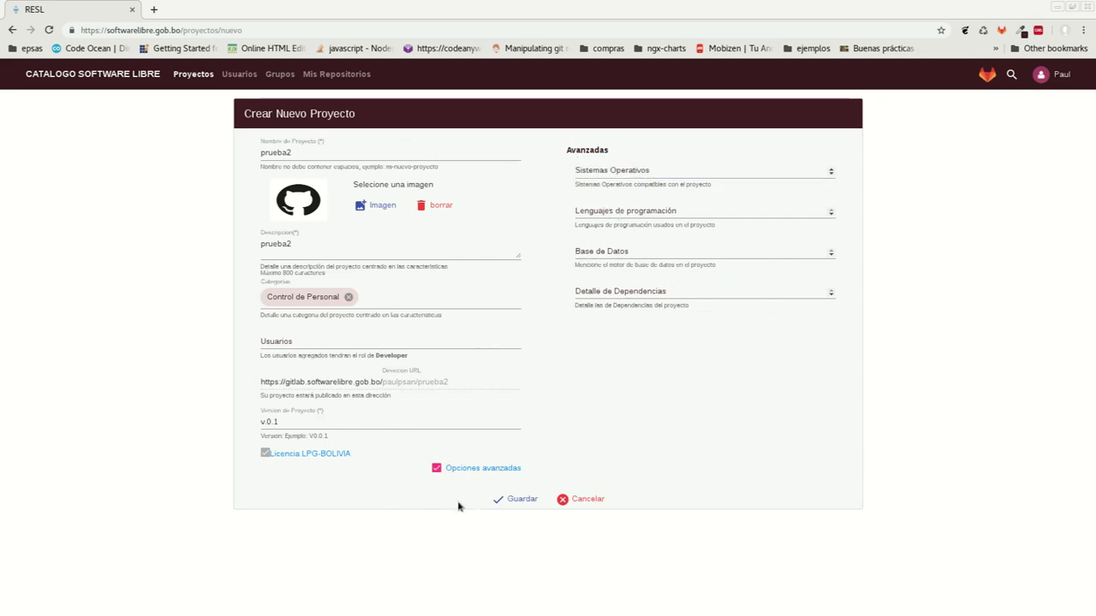
click(510, 500)
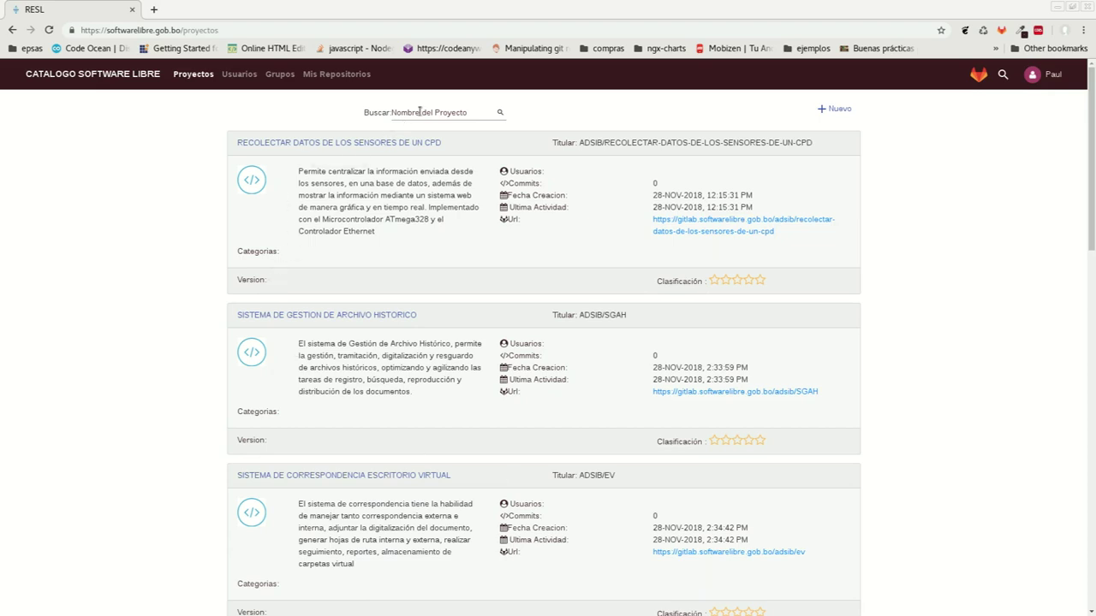
Open Mi Perfil and show the prueba2 repository details
click(1054, 77)
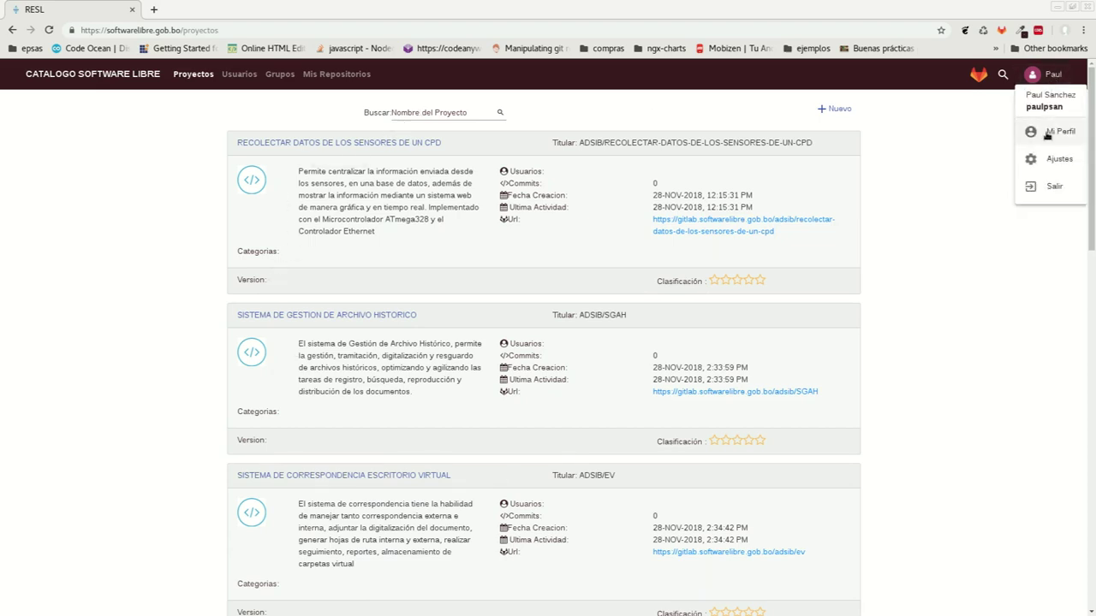
click(1045, 133)
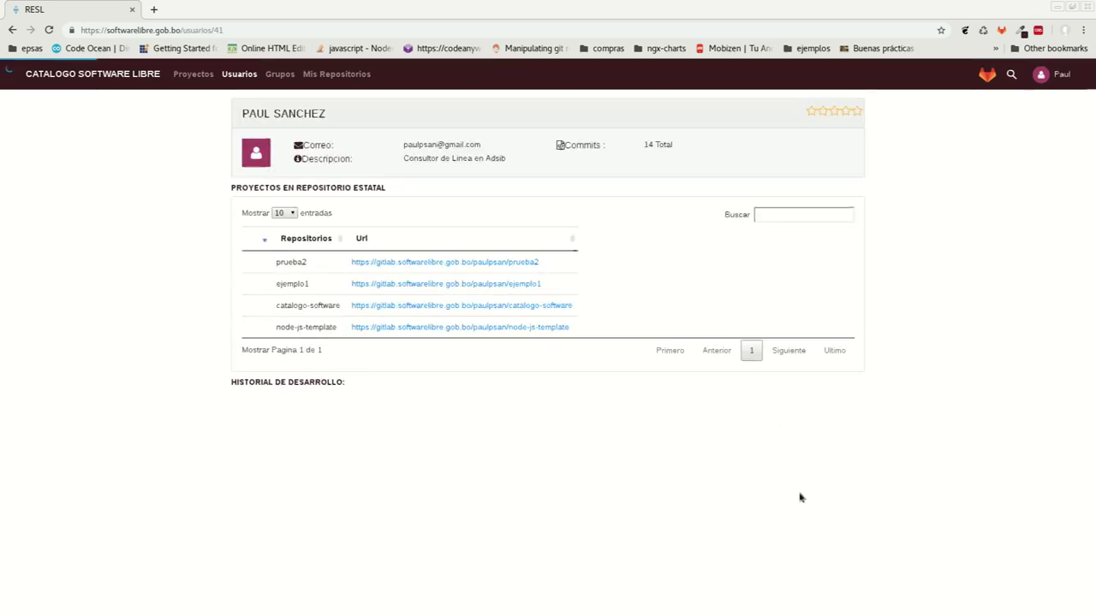
click(277, 268)
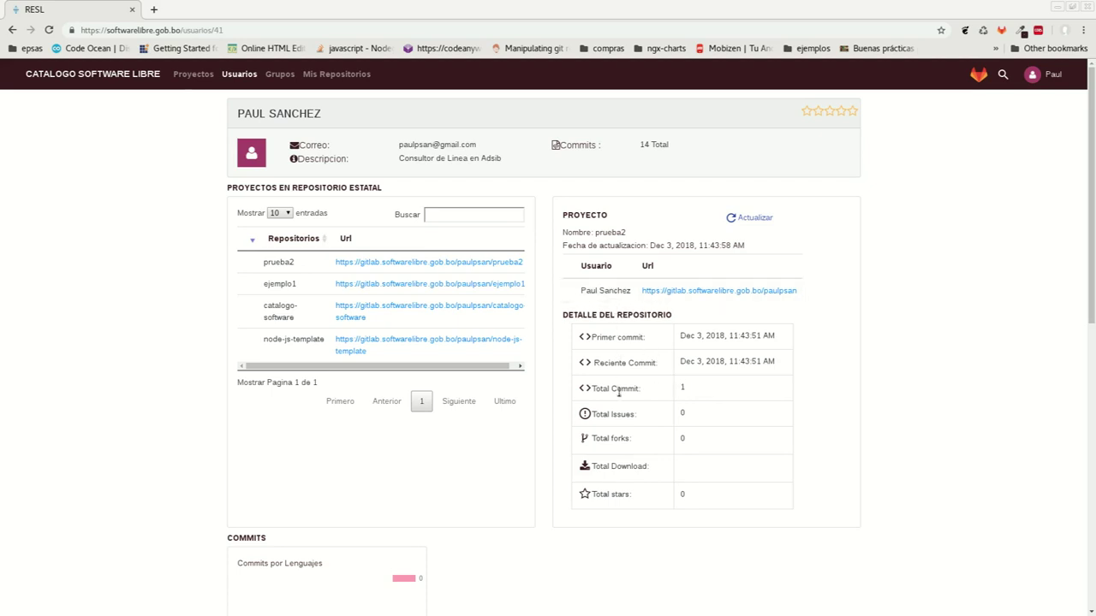
Compare ejemplo1, catalogo-software and node-js-template details, then reselect prueba2 showing 1 commit
scroll(622, 426, down, 5)
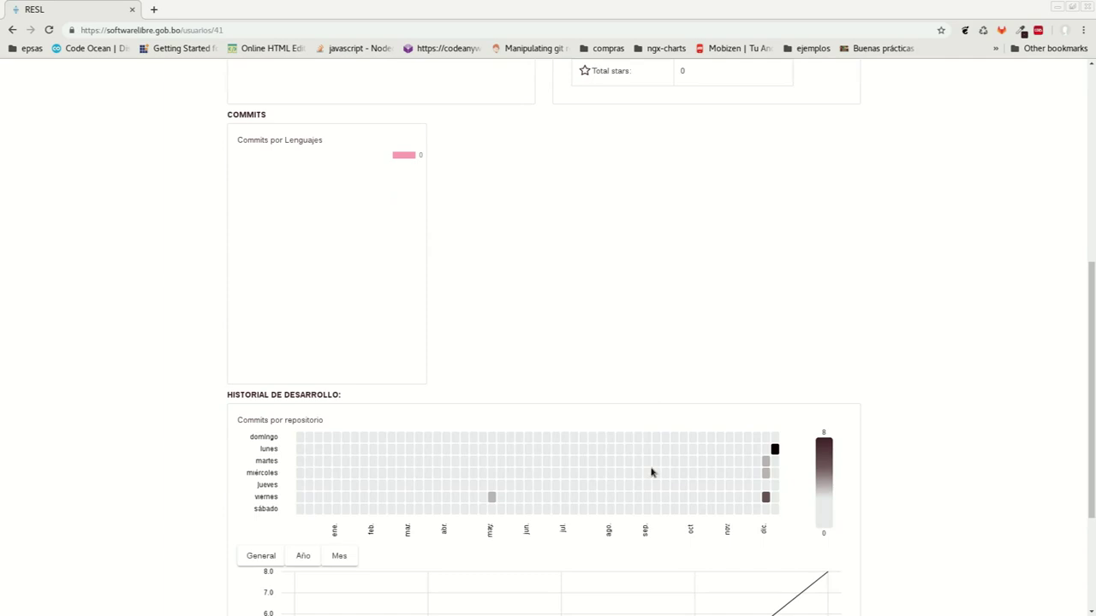
scroll(650, 471, down, 1)
scroll(651, 471, up, 5)
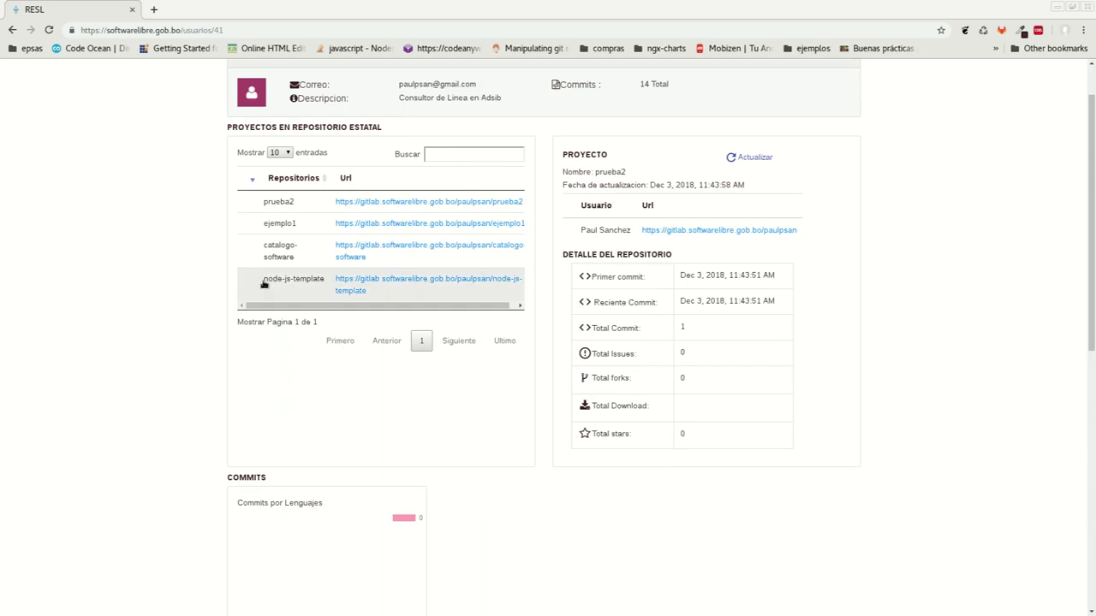
click(268, 227)
click(266, 247)
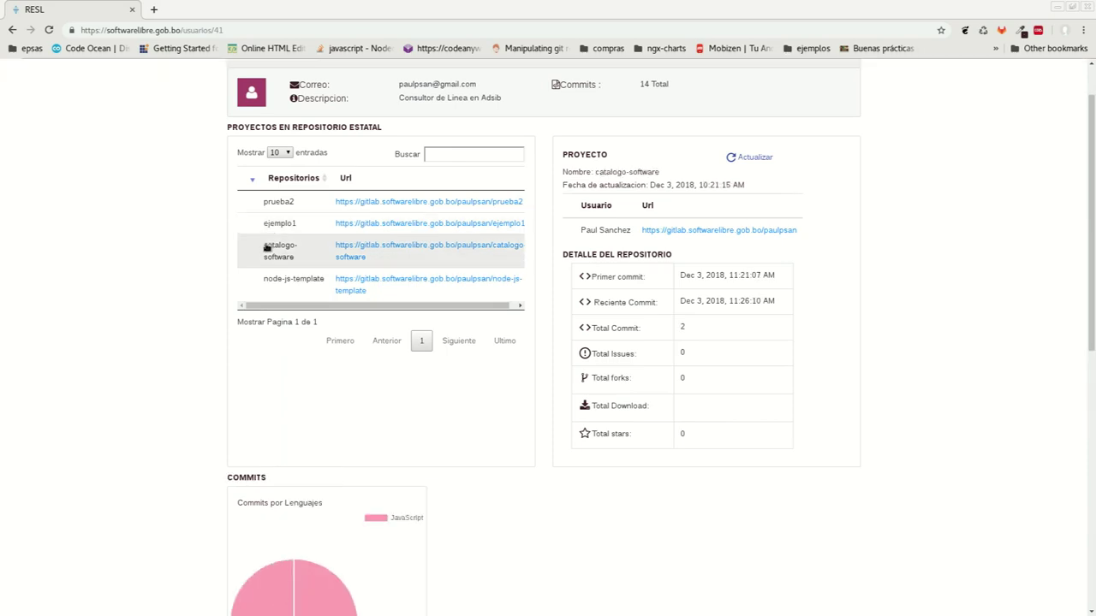
click(285, 283)
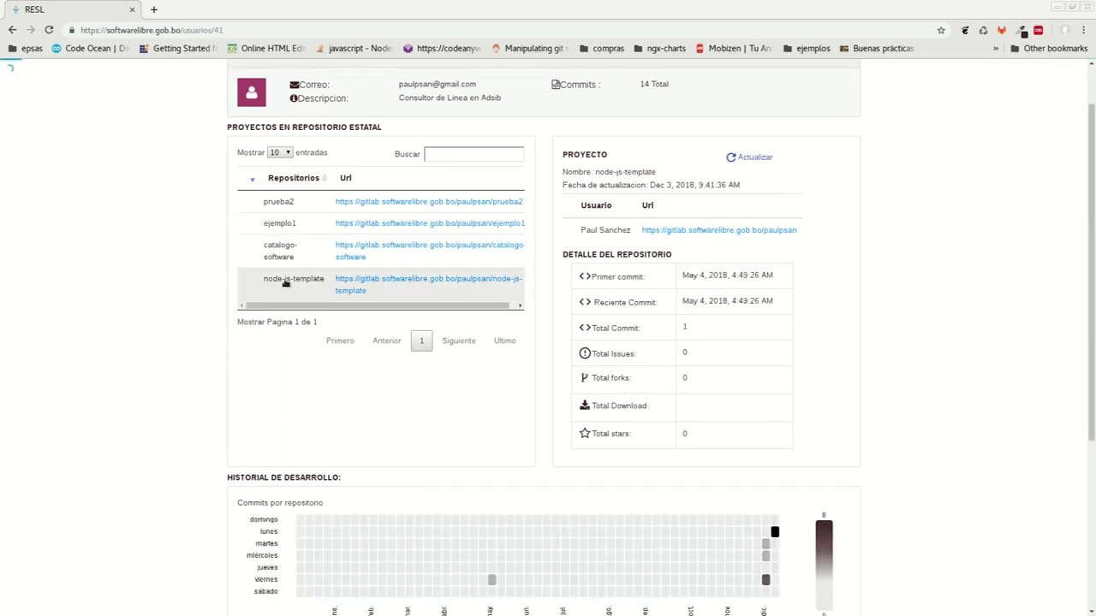
click(269, 203)
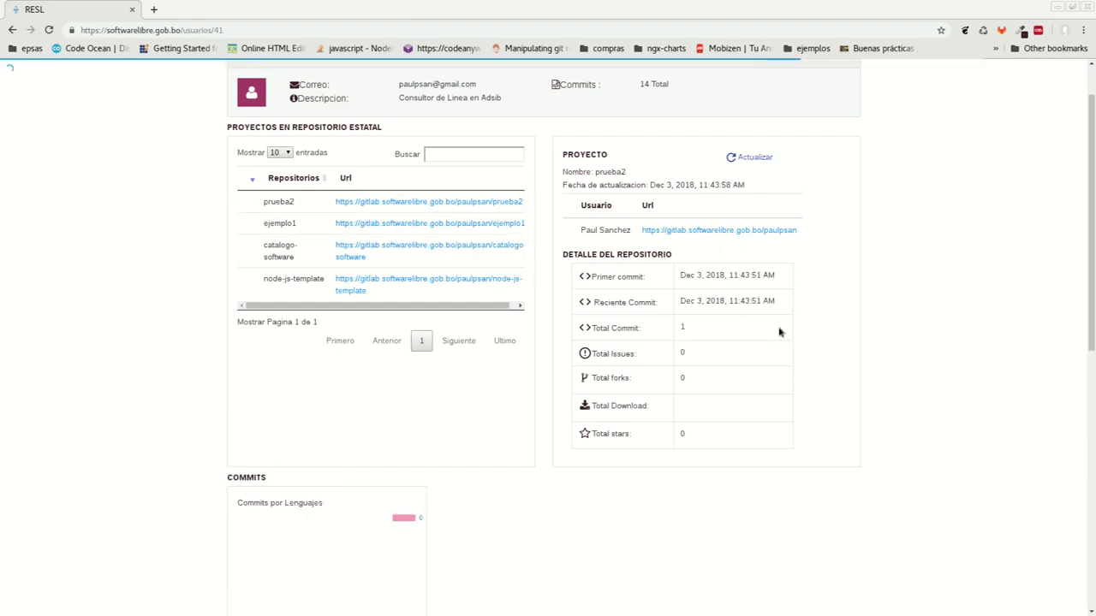
Check prueba2 in GitLab has one commit adding LPGBolivia.md, then return to the RESL tab
click(670, 231)
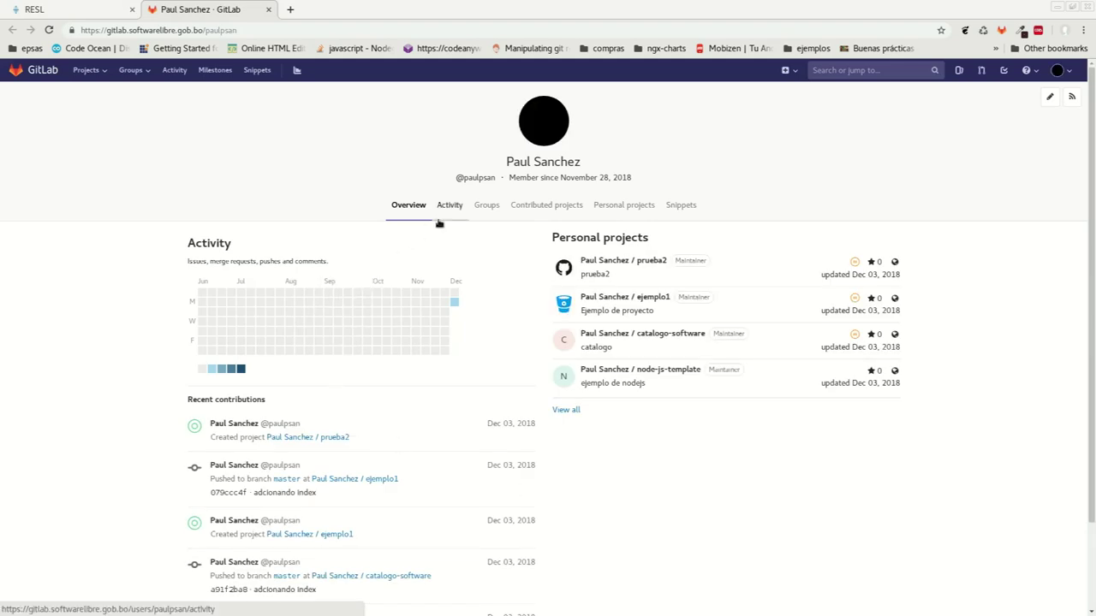
scroll(637, 448, down, 2)
scroll(727, 511, up, 2)
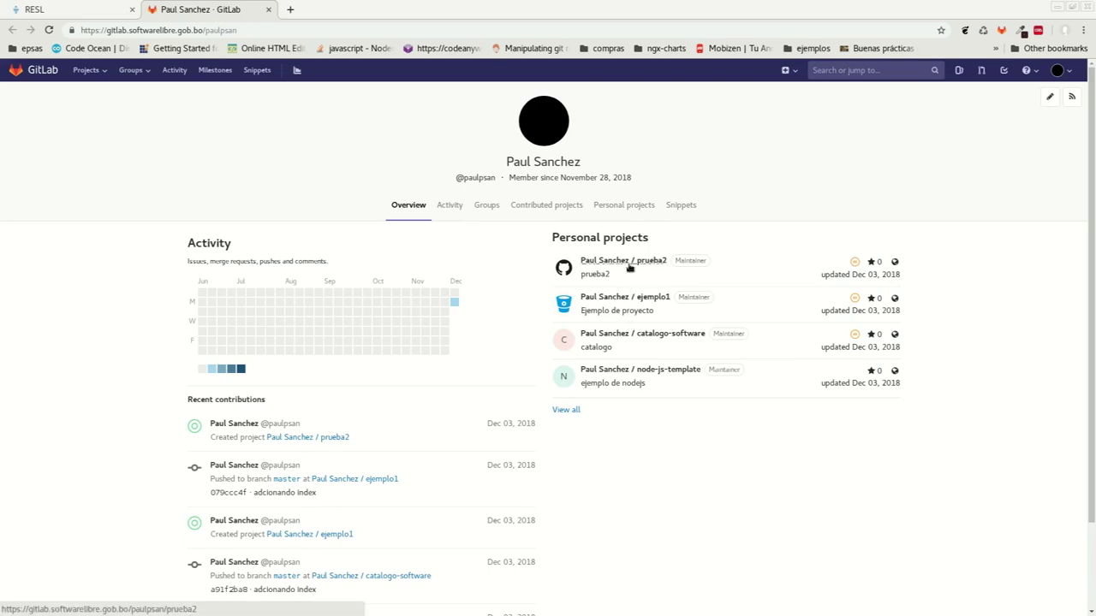
click(628, 264)
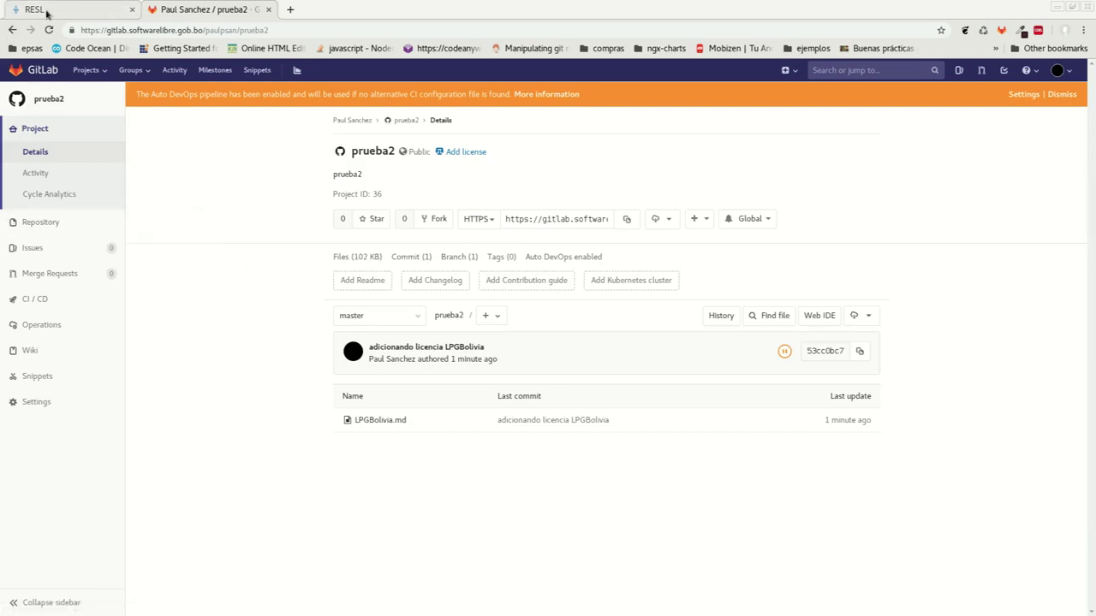
click(624, 220)
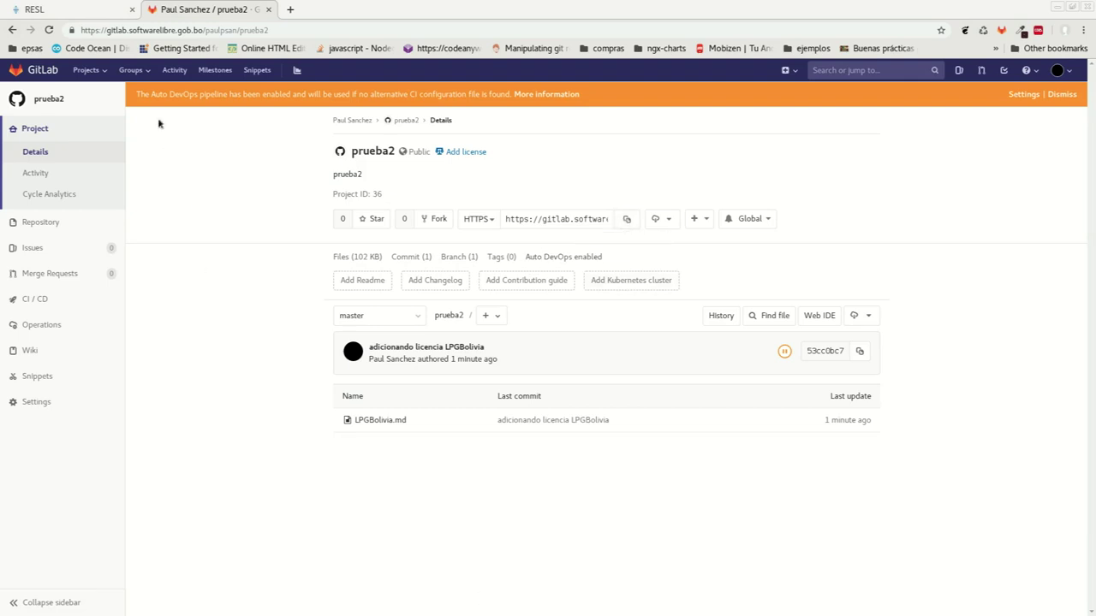
click(64, 10)
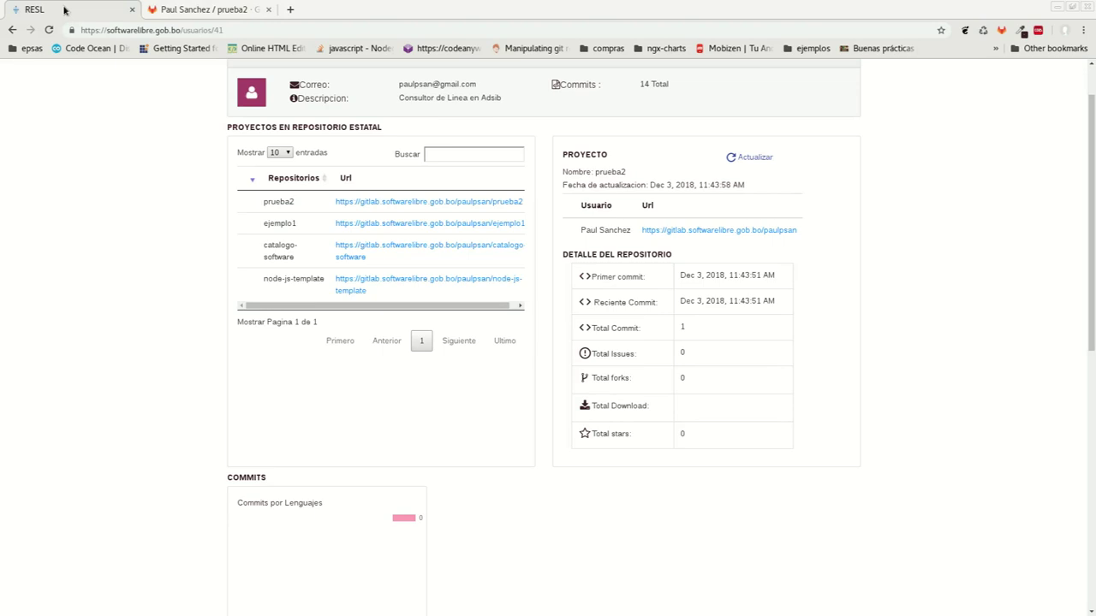
Open prueba2's Editar Proyecto form from Mis Repositorios and review its name and description unchanged
scroll(297, 108, up, 1)
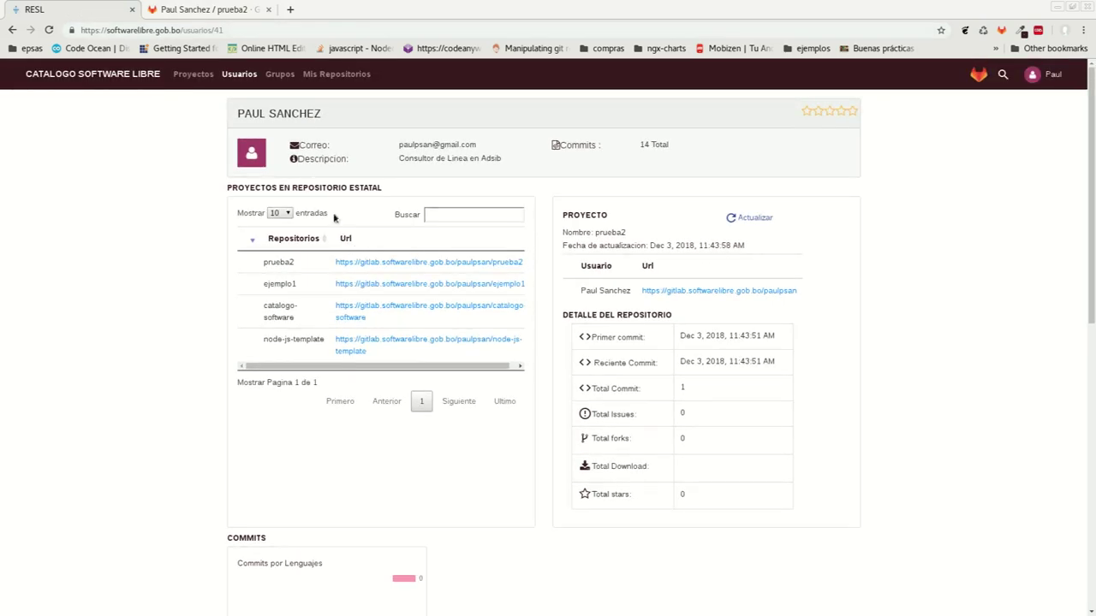
click(345, 75)
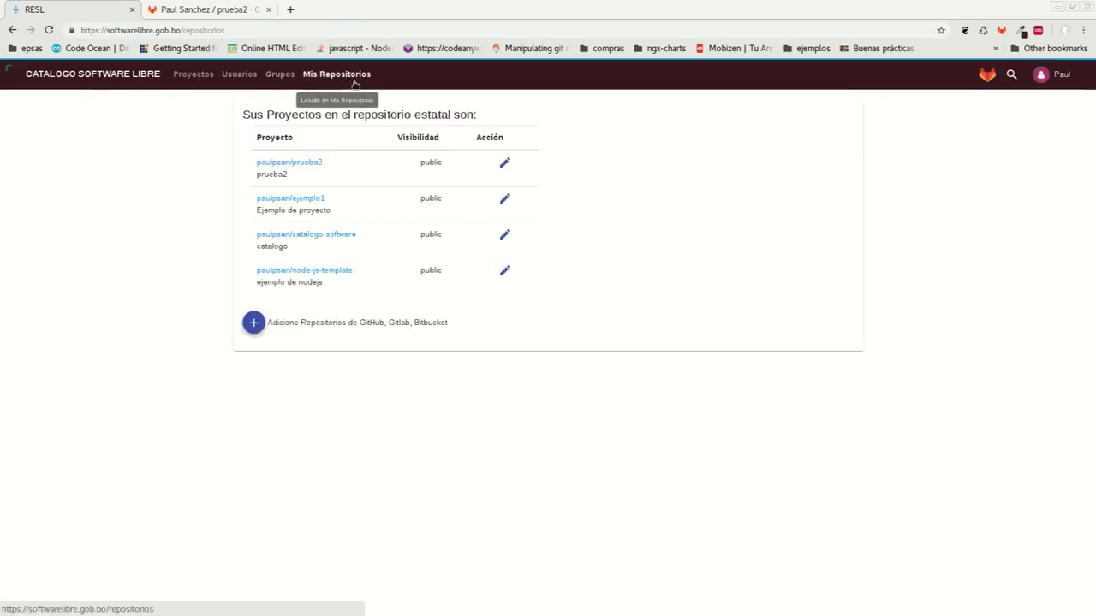
click(513, 162)
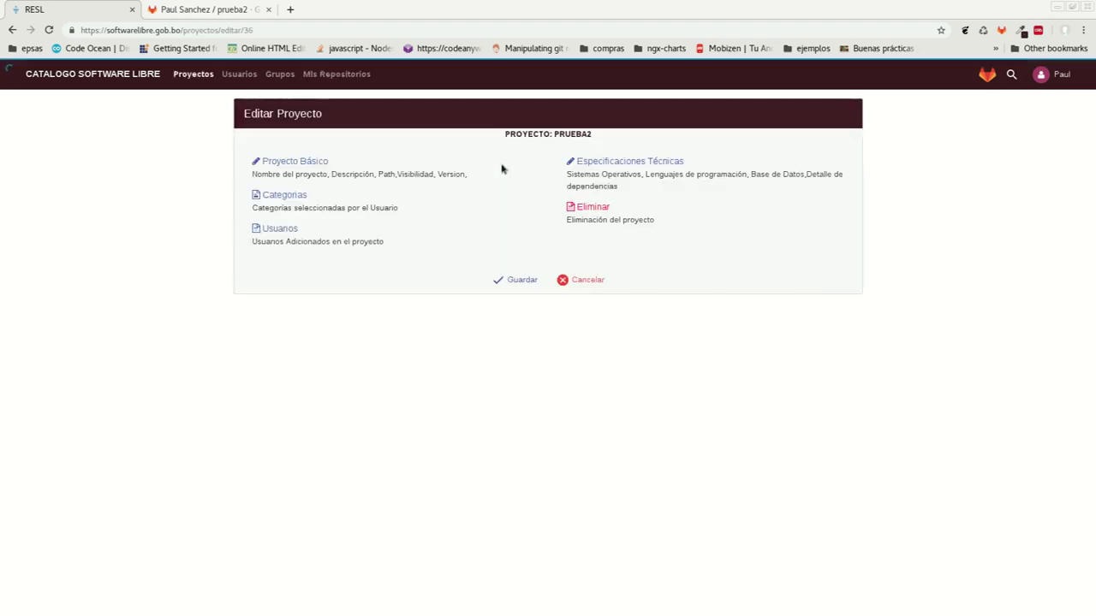
click(295, 163)
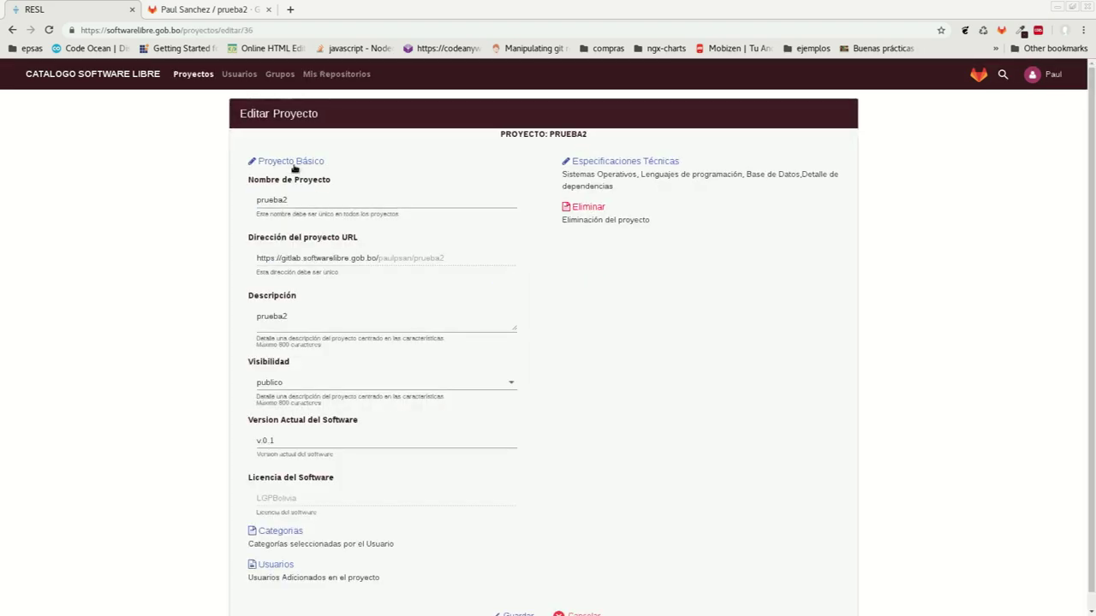
click(354, 315)
click(304, 209)
click(347, 331)
click(482, 508)
Inspect prueba2's categories, user list and technical specifications, then cancel without saving and return to the repositories list
scroll(482, 508, down, 1)
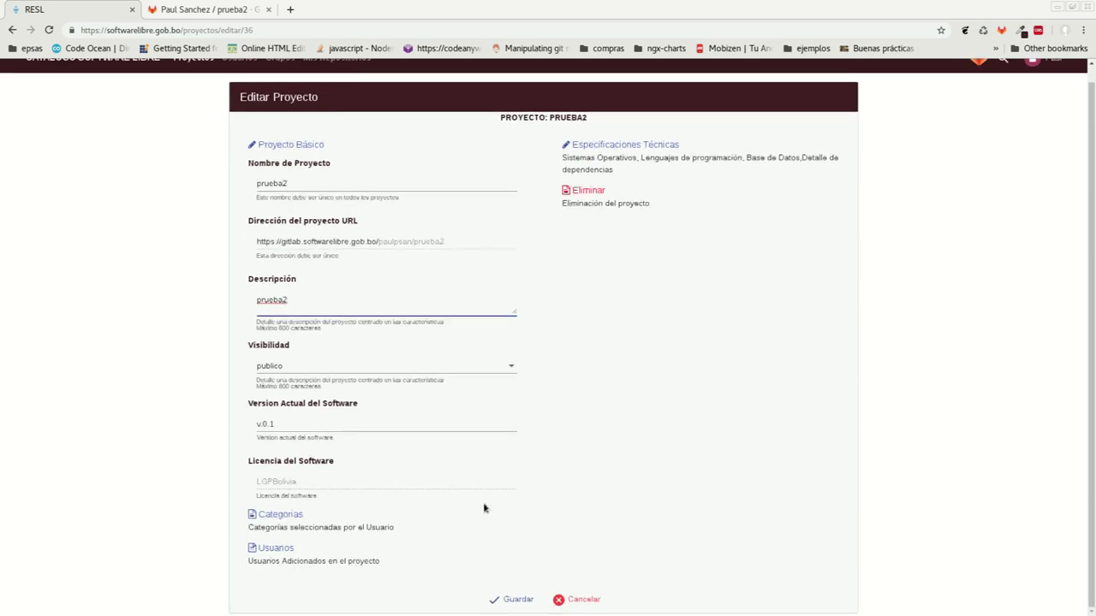
click(291, 513)
scroll(408, 492, down, 1)
click(272, 551)
scroll(591, 548, down, 3)
scroll(685, 572, up, 1)
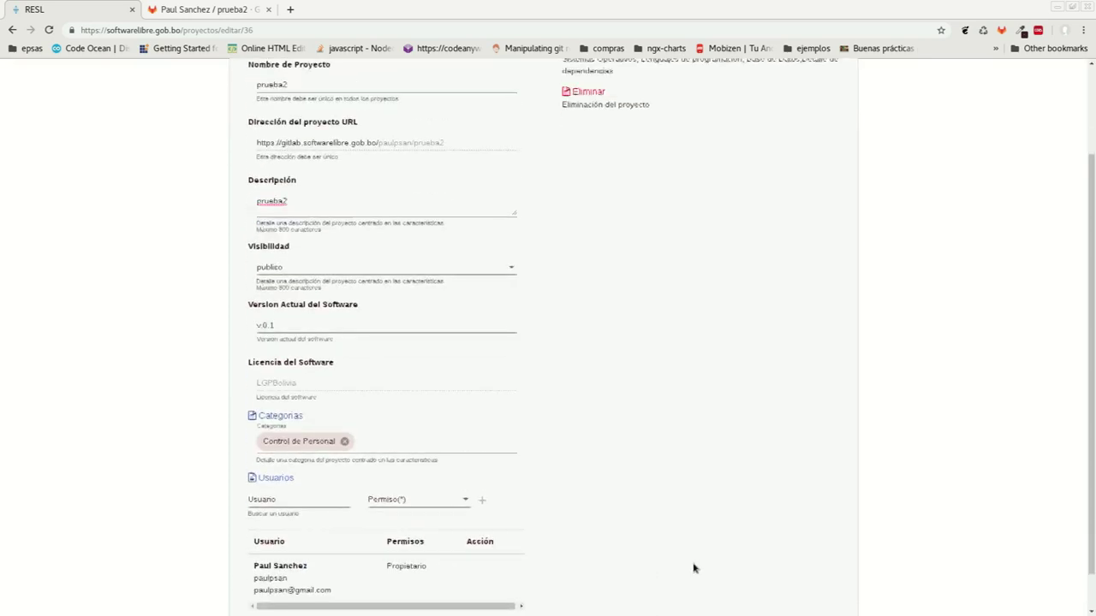
scroll(591, 222, up, 4)
click(581, 161)
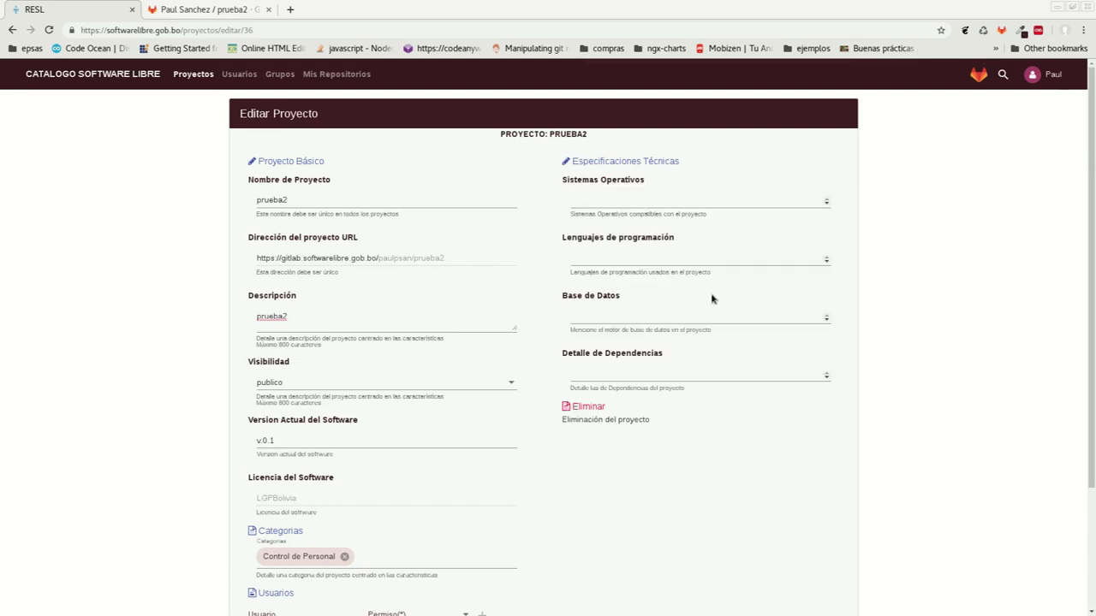
scroll(605, 420, down, 3)
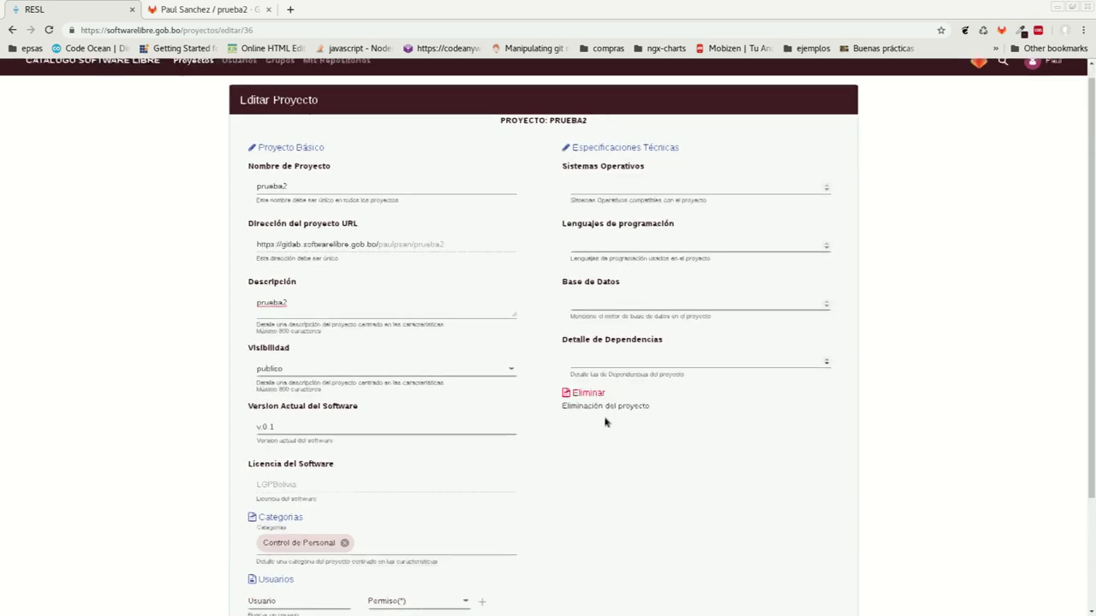
click(561, 600)
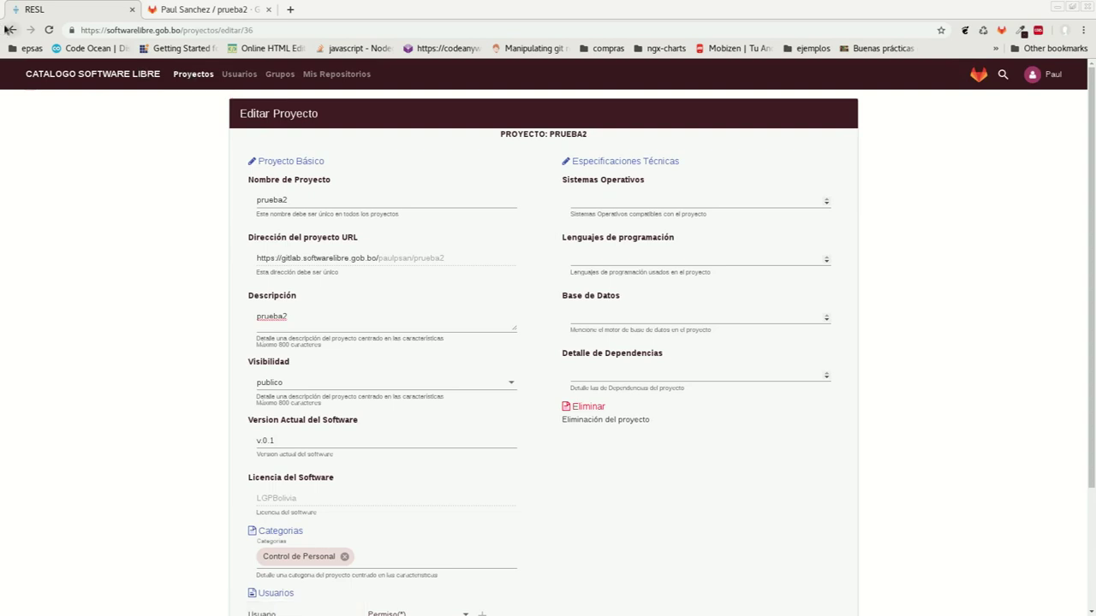
click(10, 30)
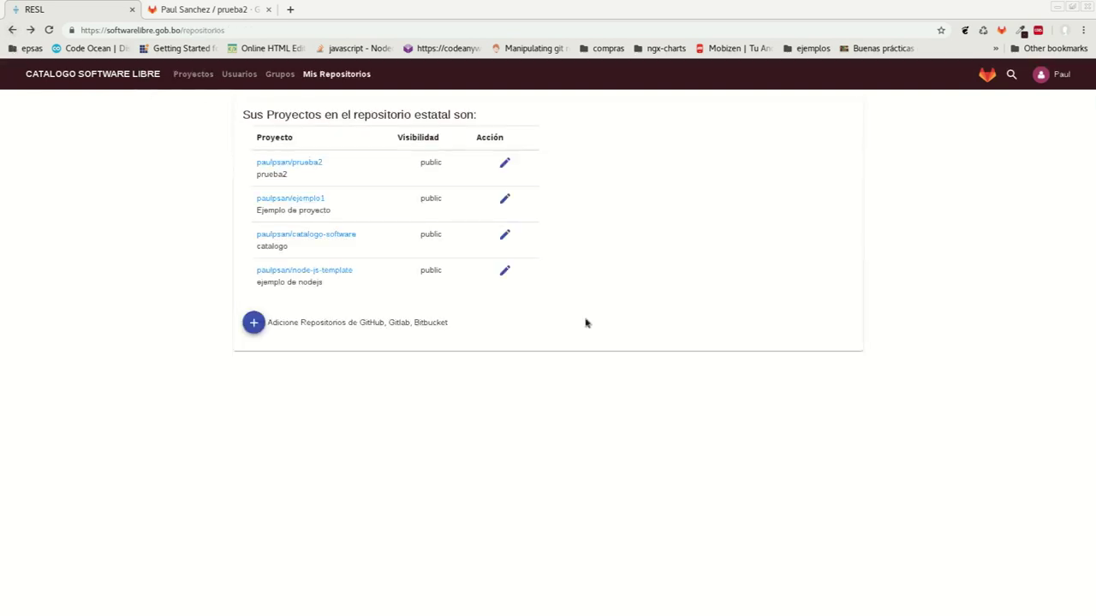